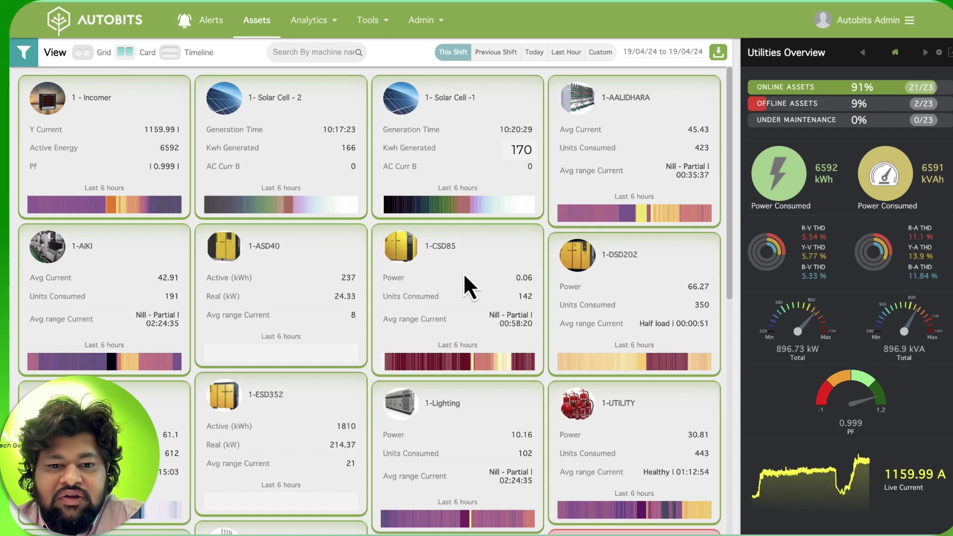
pyautogui.scroll(-3, 463, 279)
pyautogui.scroll(-7, 463, 280)
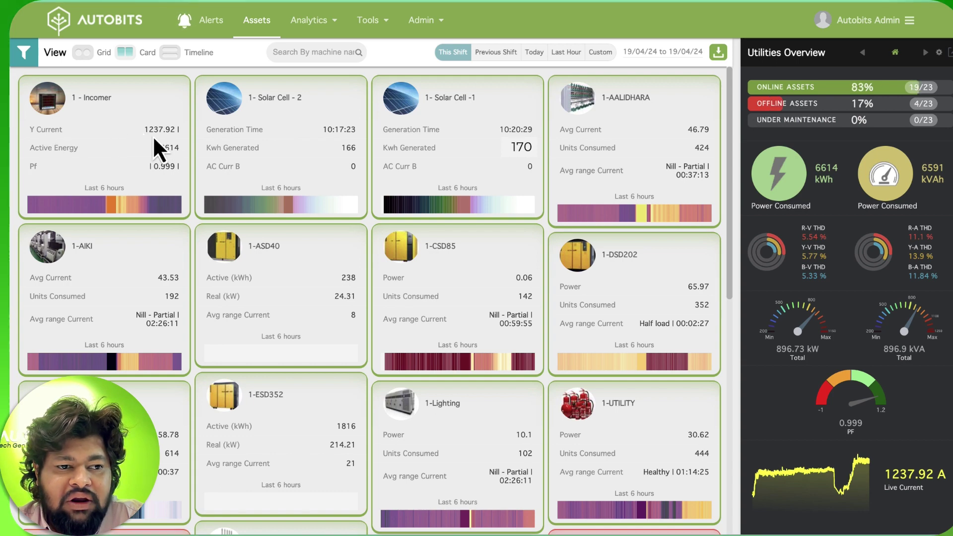
pyautogui.moveTo(144, 129); pyautogui.dragTo(164, 130)
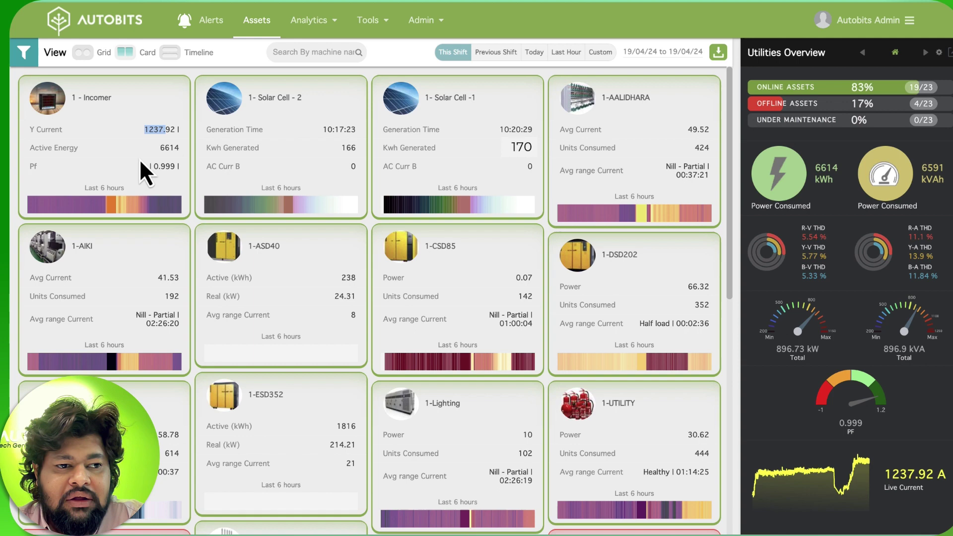
pyautogui.doubleClick(167, 148)
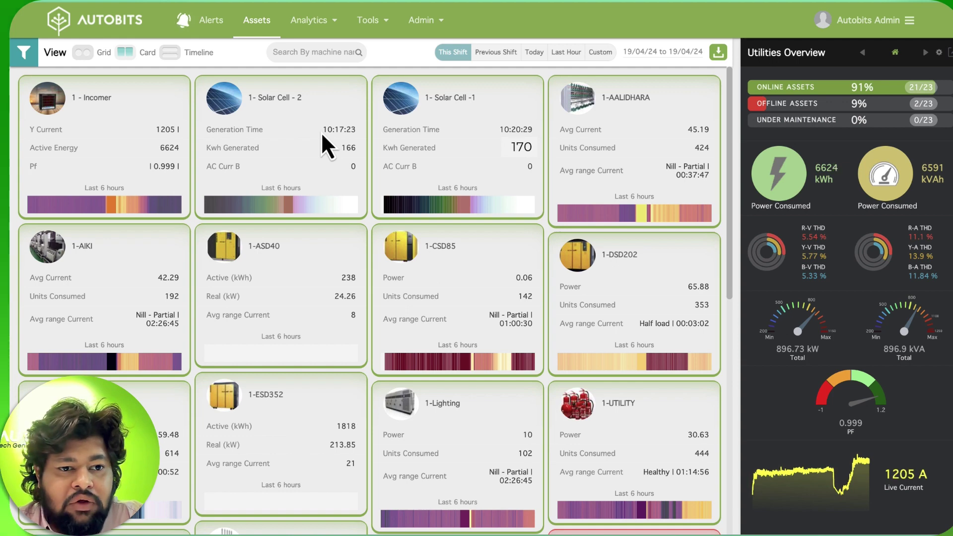
pyautogui.moveTo(322, 130)
pyautogui.mouseDown()
pyautogui.moveTo(356, 130)
pyautogui.moveTo(323, 129)
pyautogui.mouseUp()
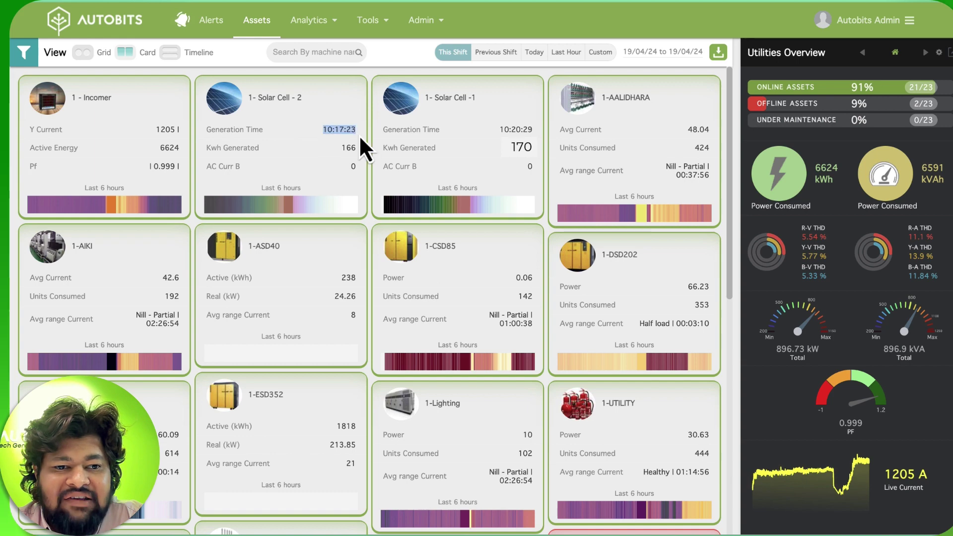
pyautogui.click(336, 146)
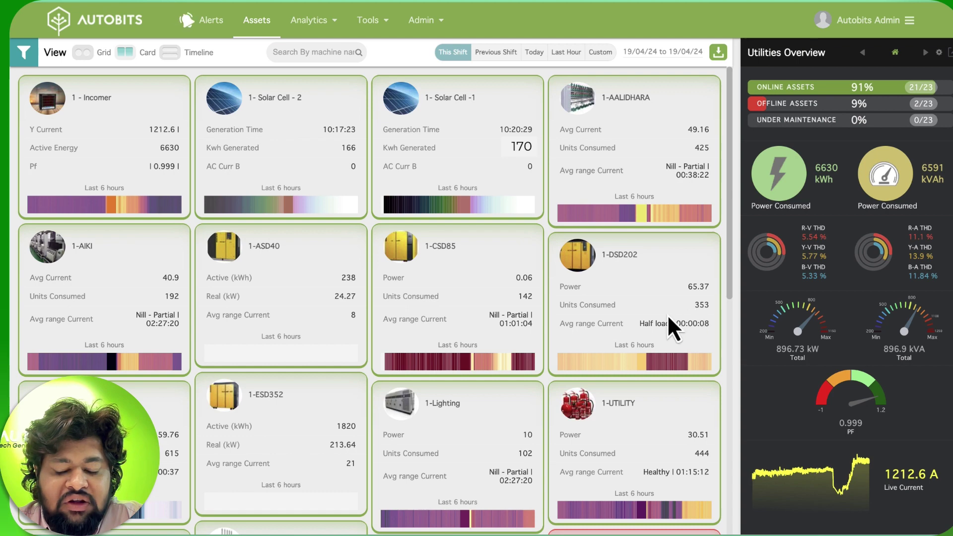
pyautogui.doubleClick(522, 297)
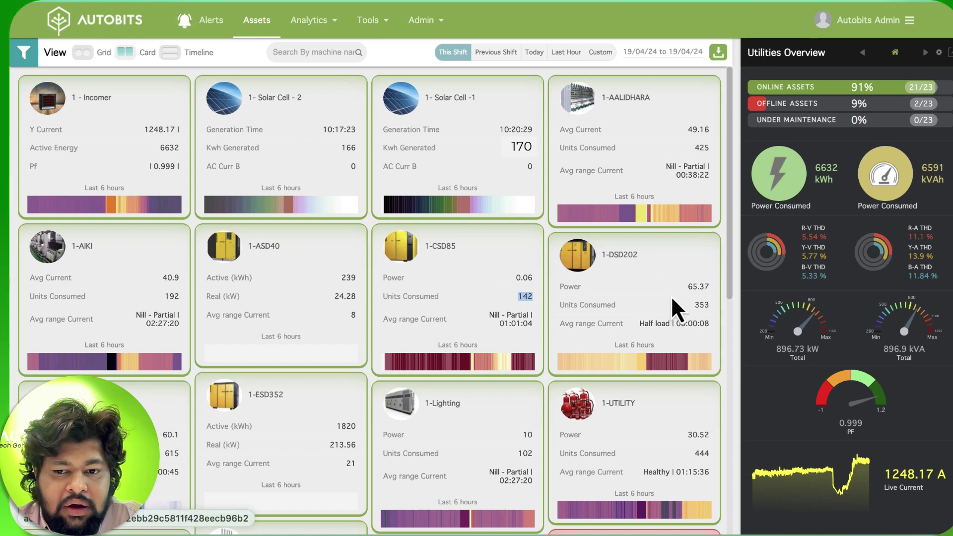
pyautogui.doubleClick(698, 304)
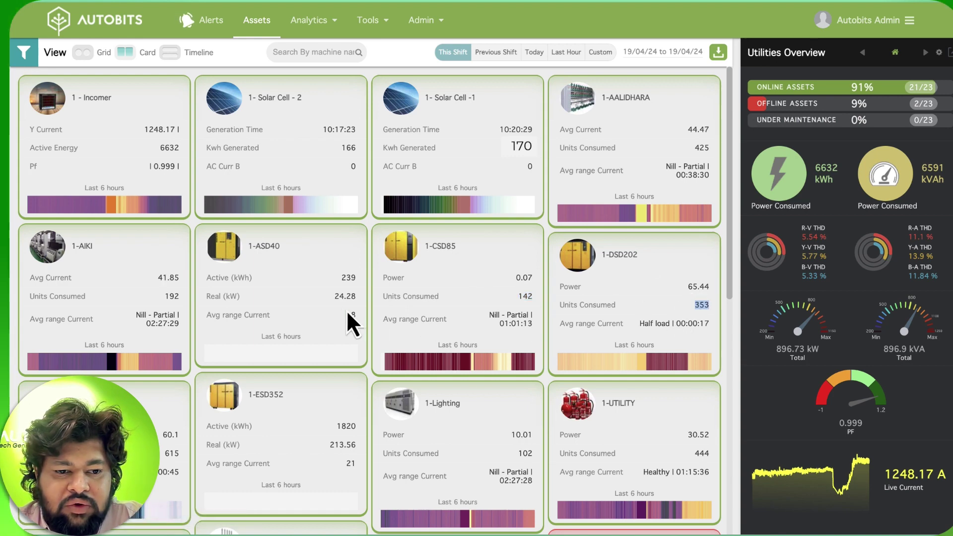
pyautogui.scroll(-4, 206, 312)
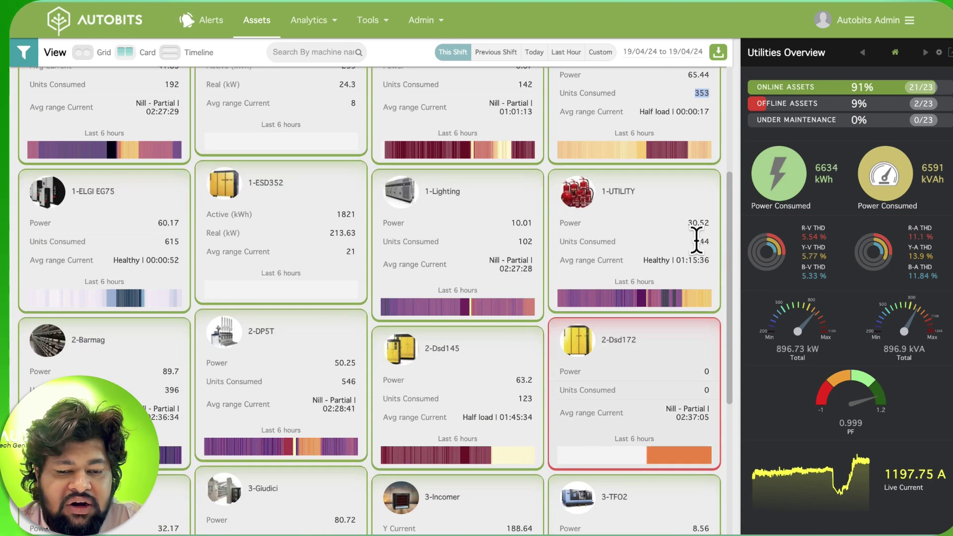
pyautogui.scroll(-1, 653, 274)
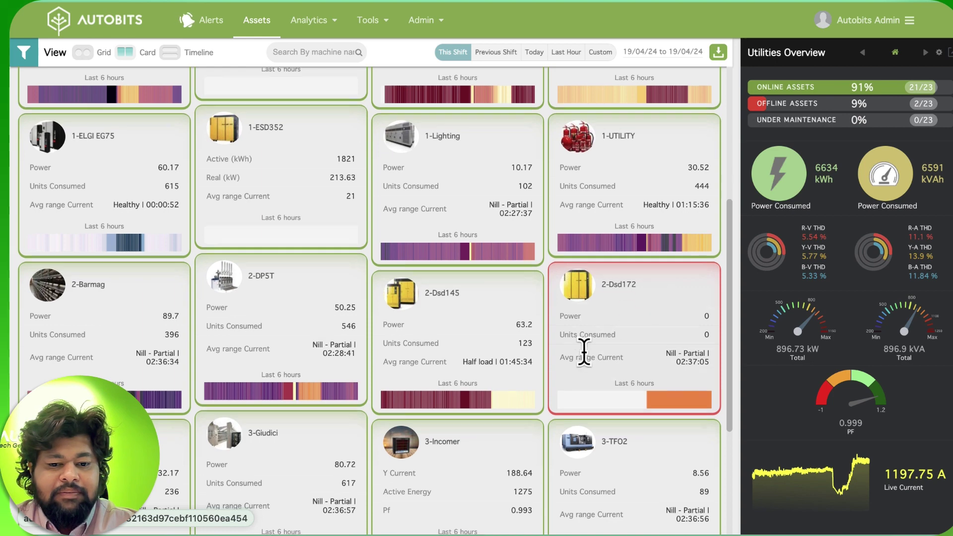
pyautogui.scroll(-4, 581, 353)
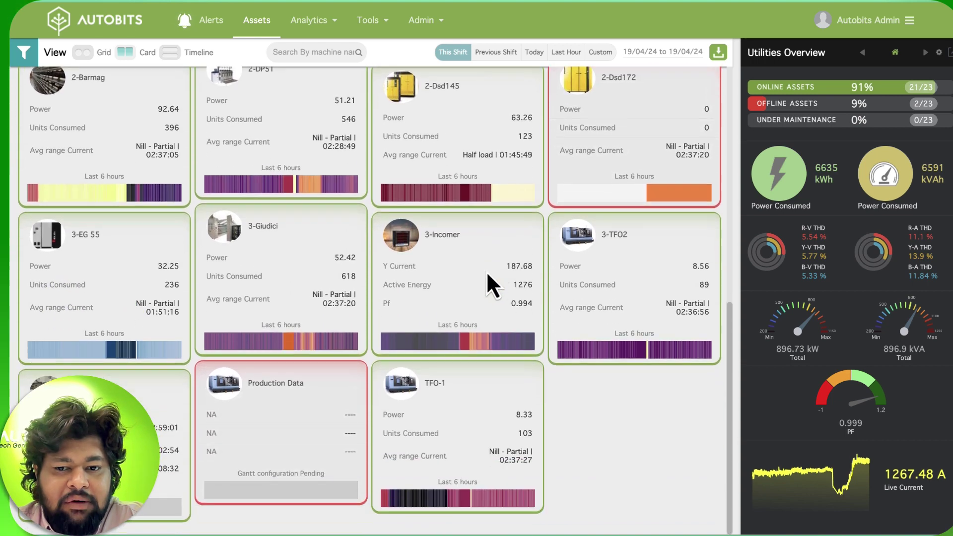
pyautogui.scroll(10, 476, 198)
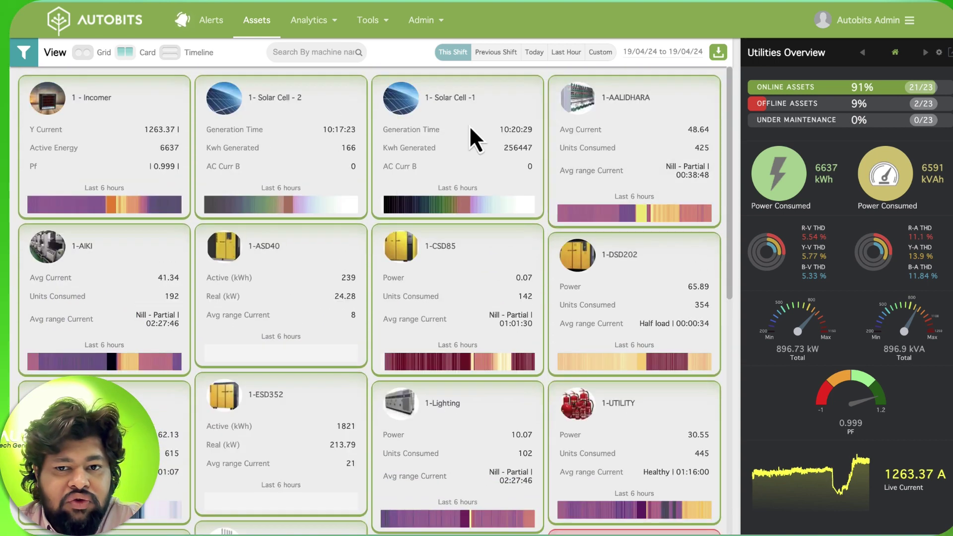
# - Switch the asset view to Timeline and browse the 7AM–7PM shift rows
pyautogui.click(198, 54)
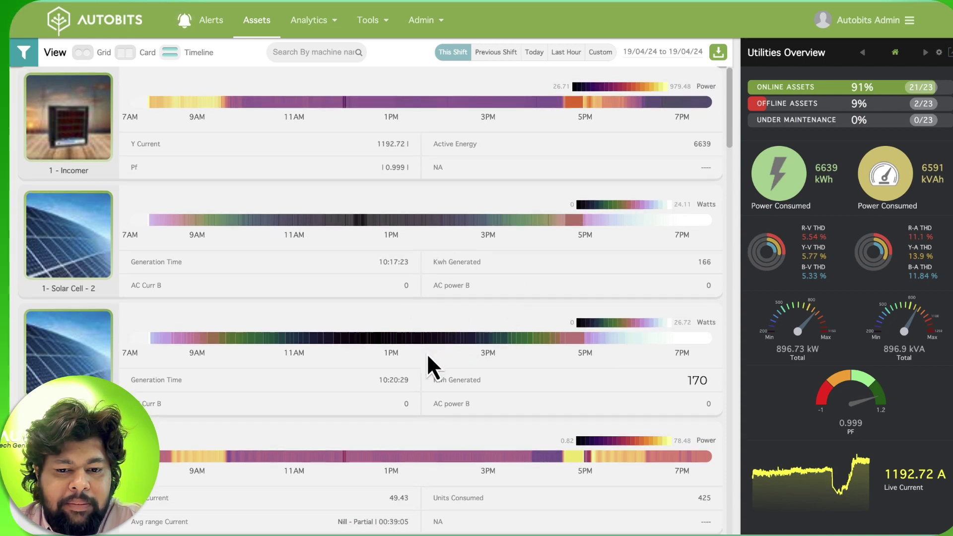
pyautogui.scroll(-3, 392, 395)
pyautogui.scroll(-5, 381, 397)
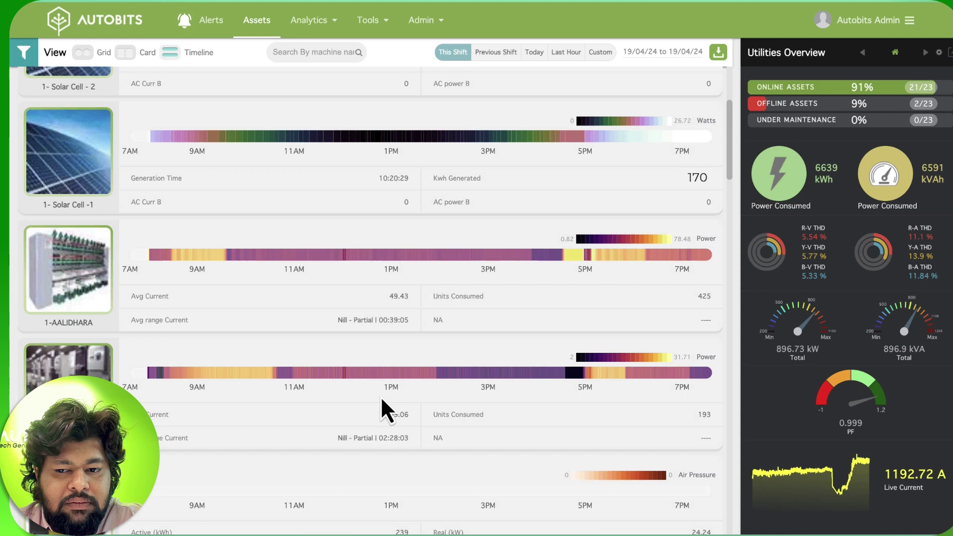
pyautogui.scroll(-1, 364, 387)
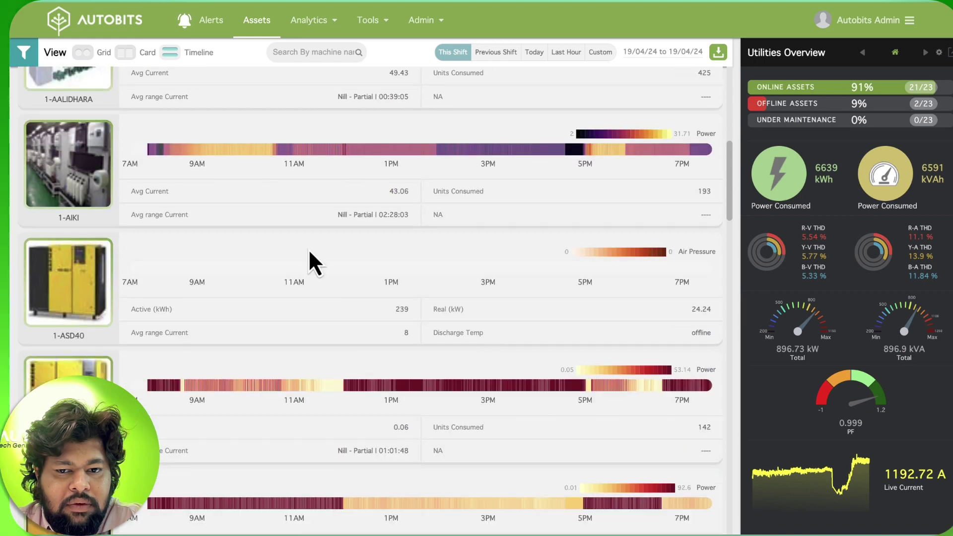
pyautogui.scroll(-2, 353, 313)
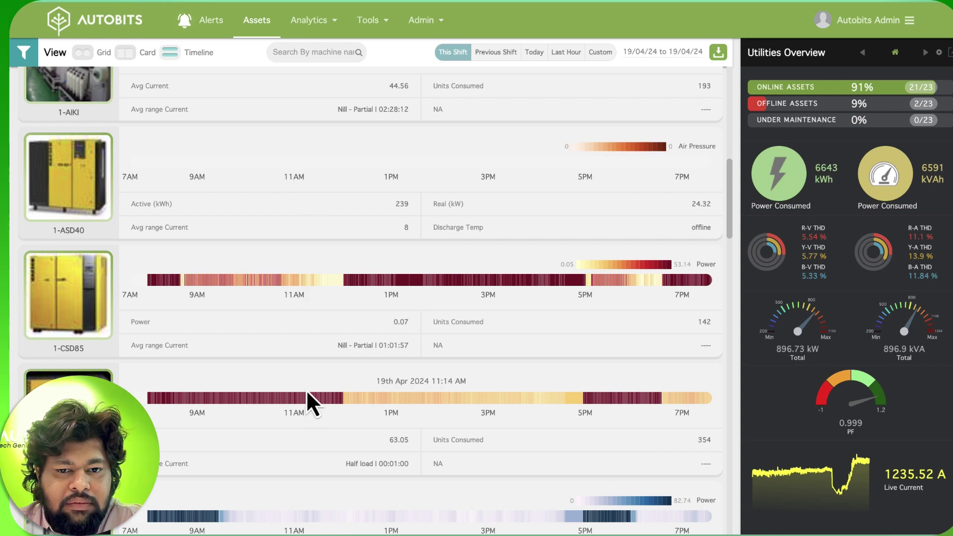
pyautogui.scroll(-1, 309, 372)
pyautogui.scroll(-10, 309, 371)
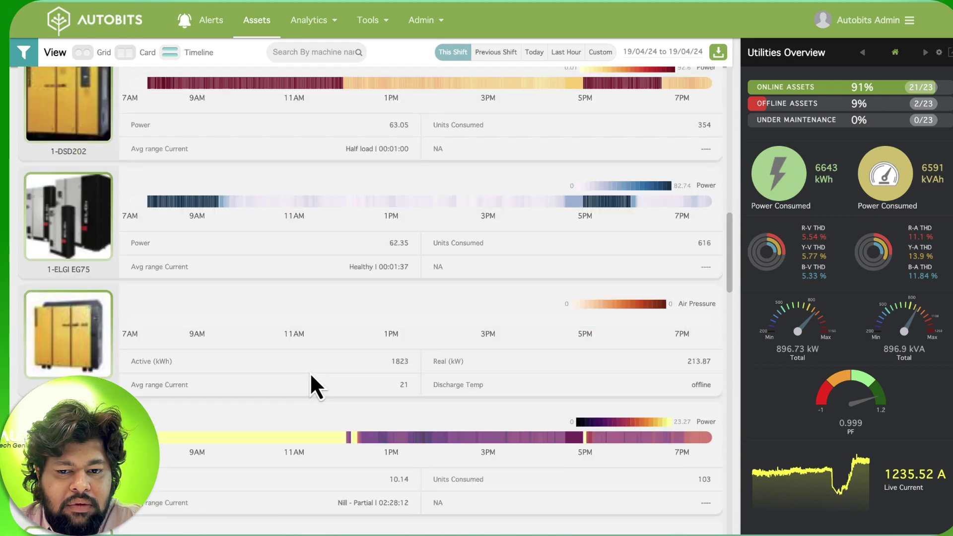
pyautogui.scroll(-15, 310, 371)
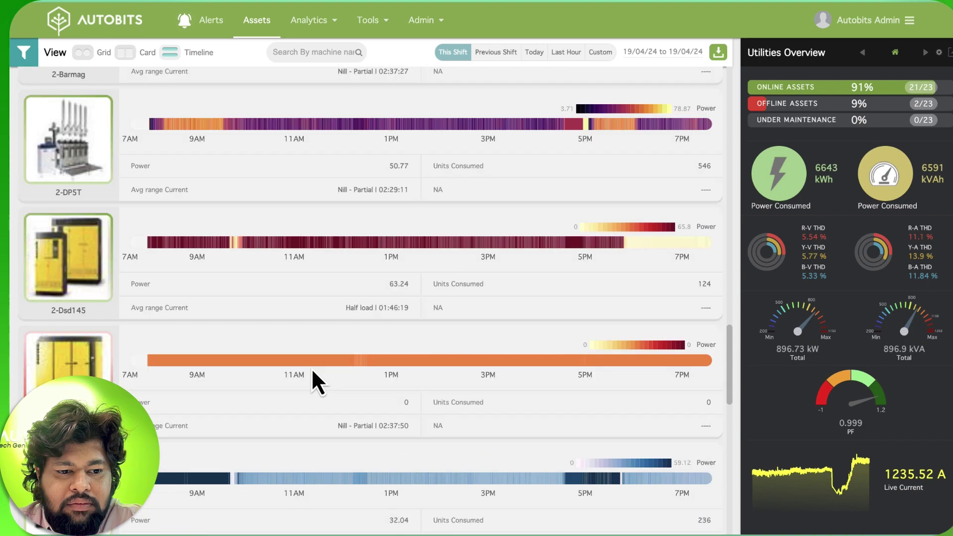
pyautogui.scroll(-5, 311, 368)
pyautogui.scroll(20, 312, 367)
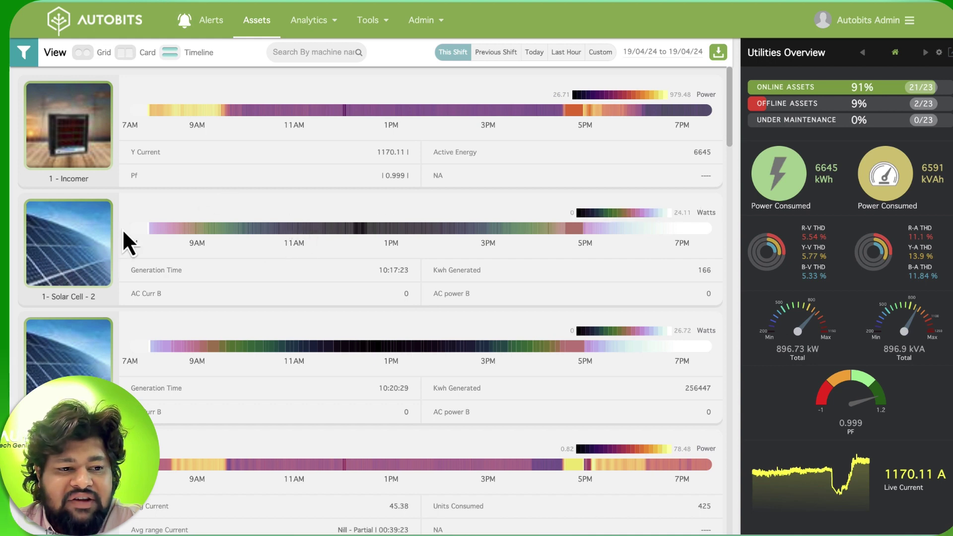
# - Open the 1 - Incomer asset and browse its PF low and phase voltage-low alerts
pyautogui.click(69, 125)
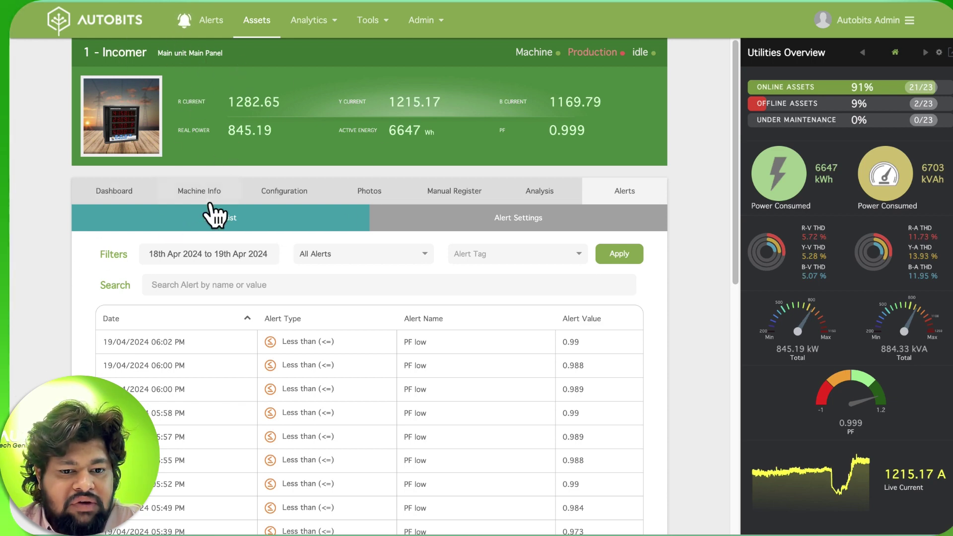
pyautogui.scroll(-2, 356, 339)
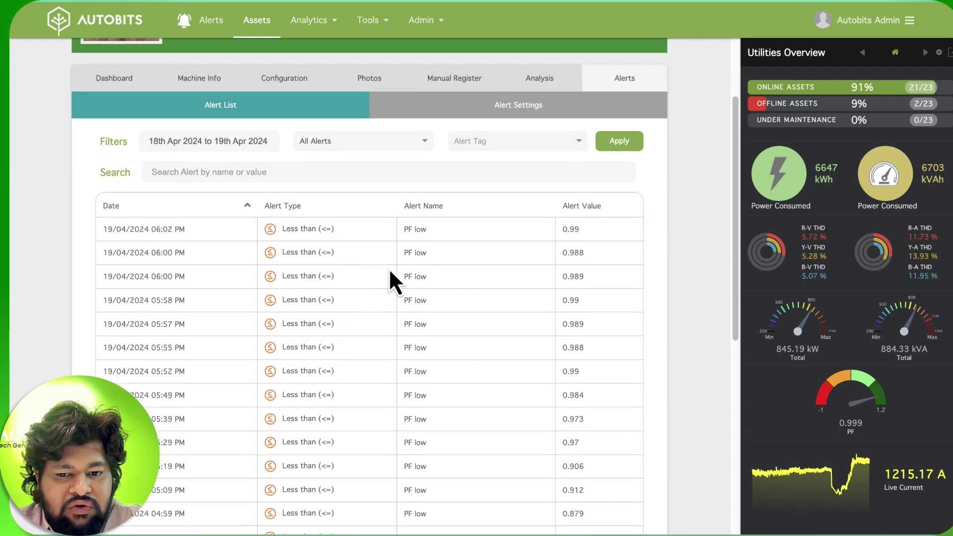
pyautogui.scroll(-3, 359, 323)
pyautogui.scroll(-1, 370, 317)
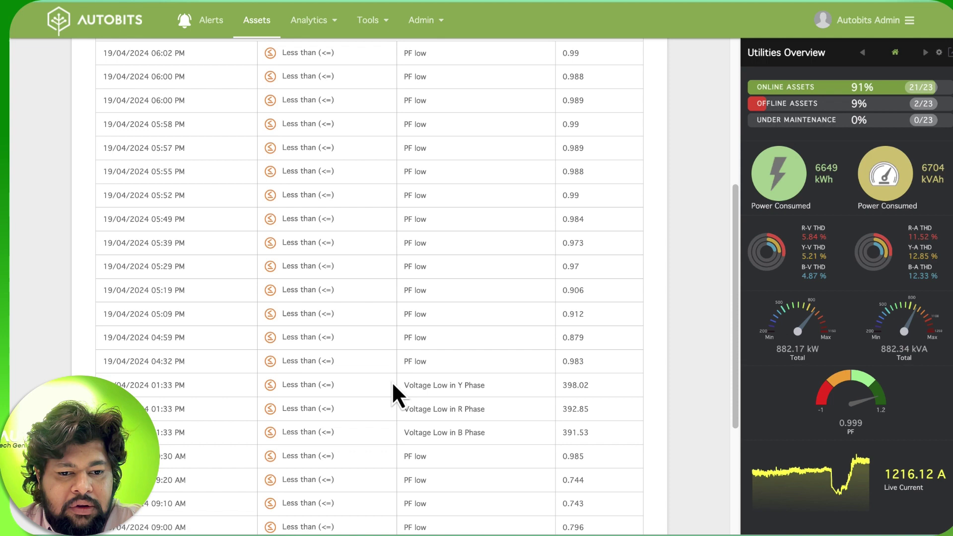
pyautogui.moveTo(408, 385); pyautogui.dragTo(470, 385)
pyautogui.click(497, 393)
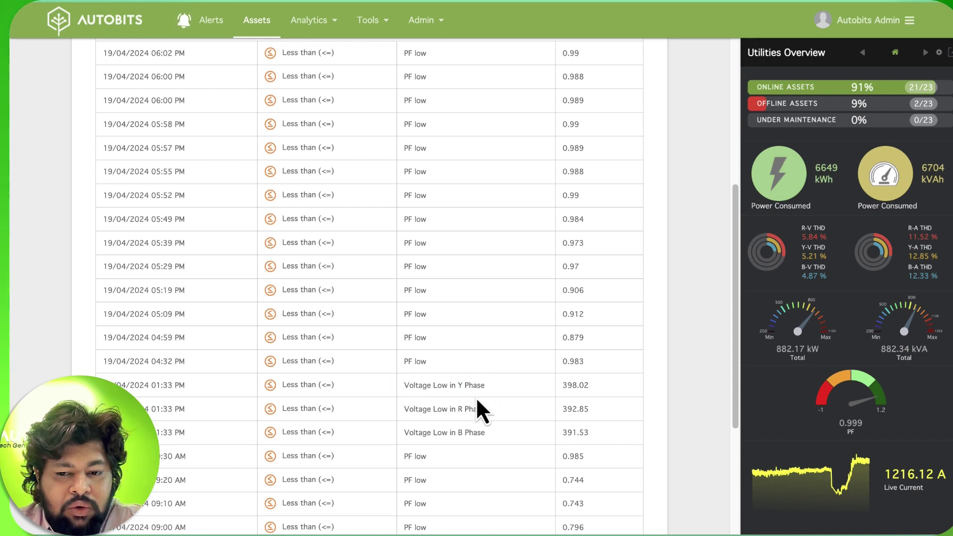
pyautogui.scroll(-2, 491, 409)
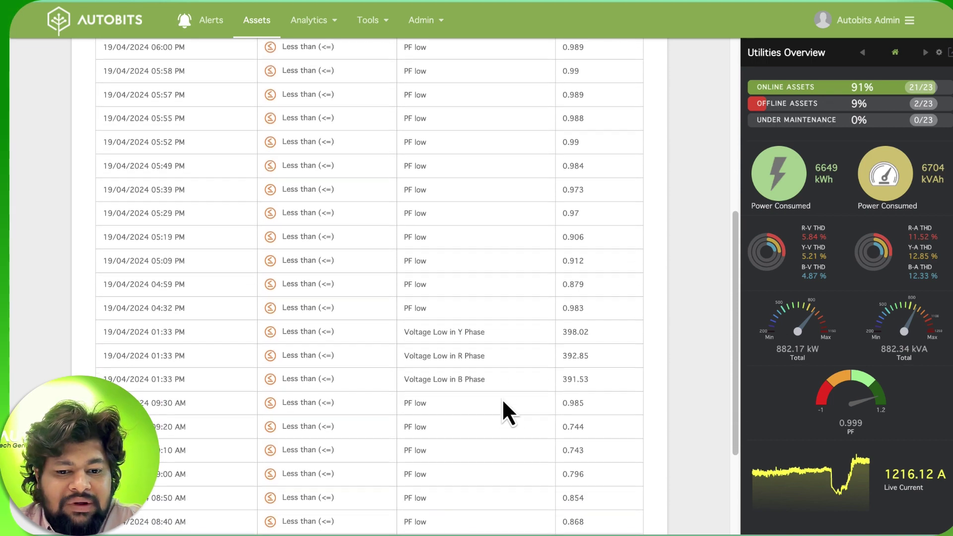
pyautogui.scroll(-2, 504, 400)
pyautogui.scroll(10, 497, 365)
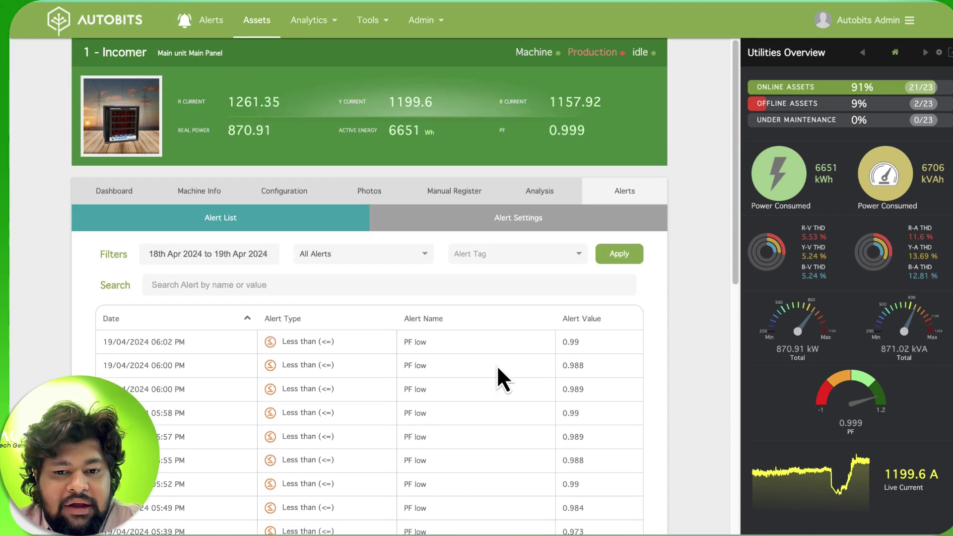
# - Review the Incomer's alert settings, such as Voltage High at 440 and PF low at 0.990
pyautogui.click(514, 226)
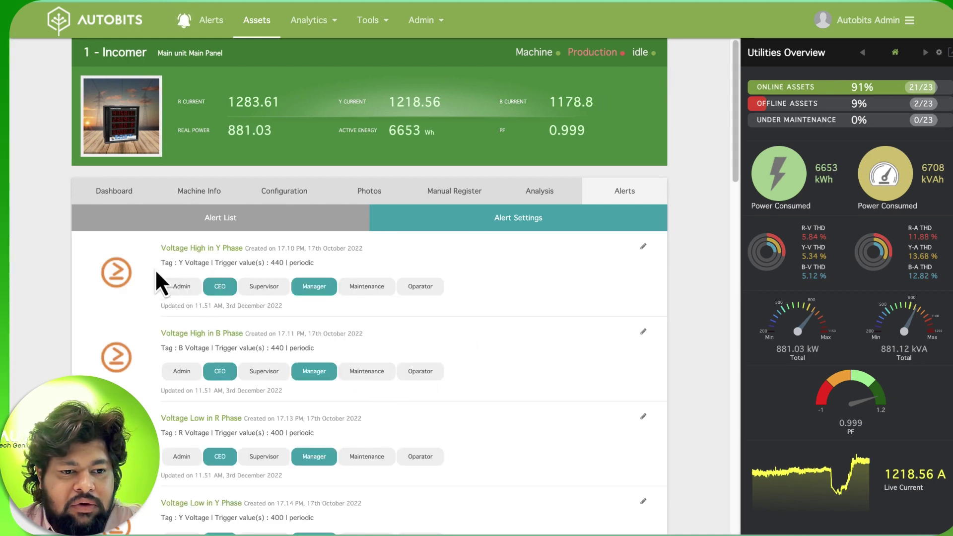
pyautogui.scroll(-5, 180, 246)
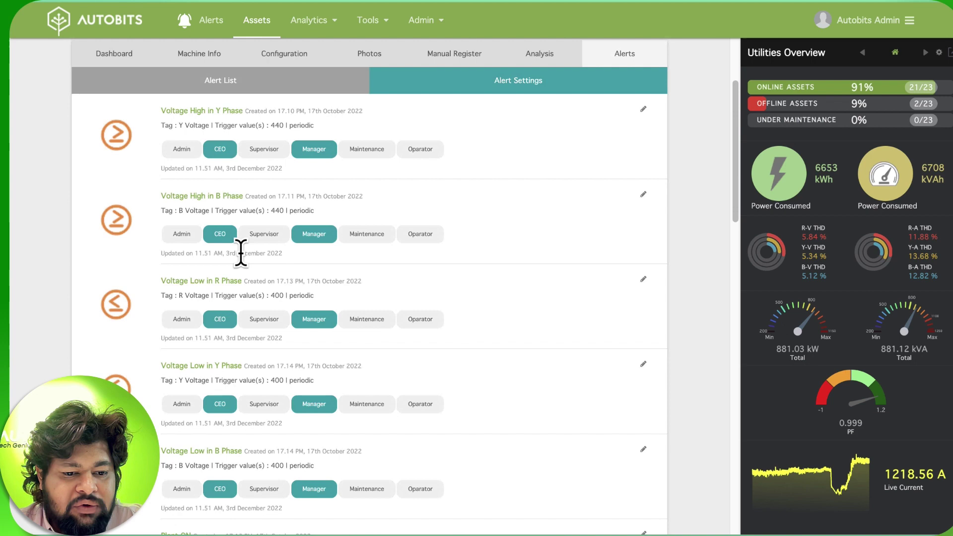
pyautogui.scroll(-3, 268, 316)
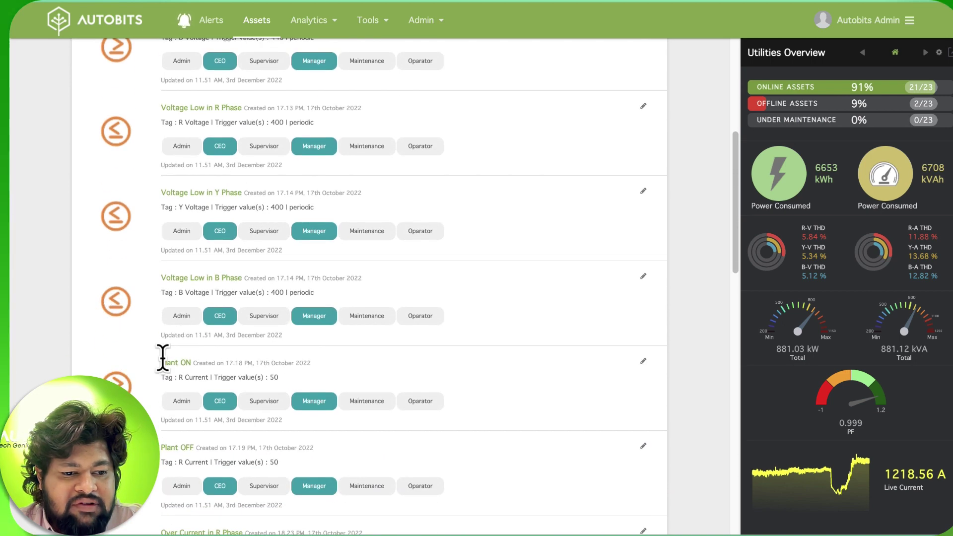
pyautogui.scroll(-3, 195, 432)
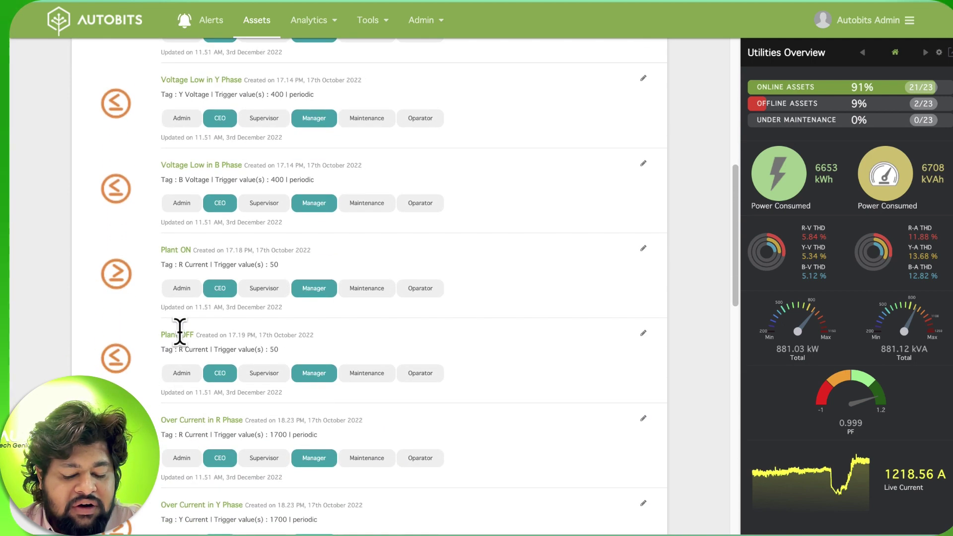
pyautogui.scroll(-1, 189, 357)
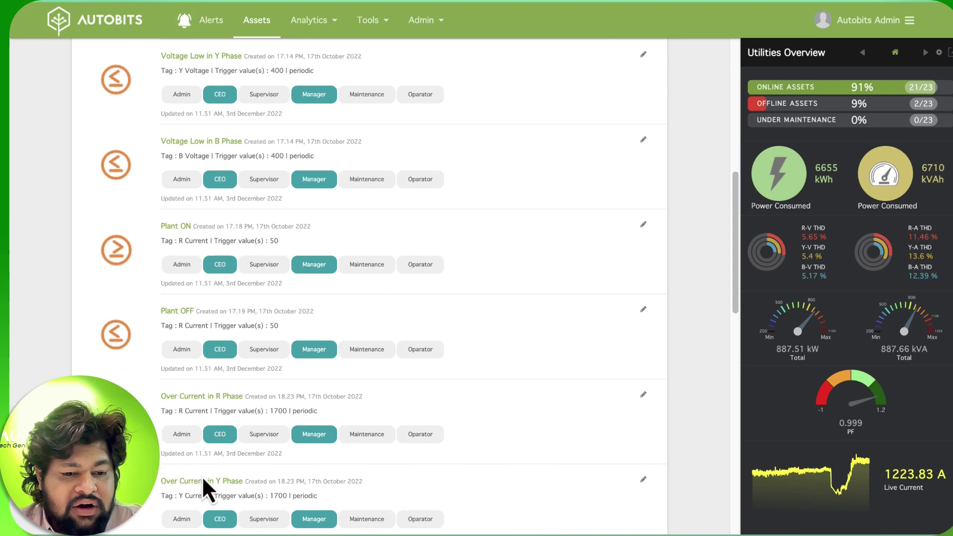
pyautogui.scroll(-5, 203, 474)
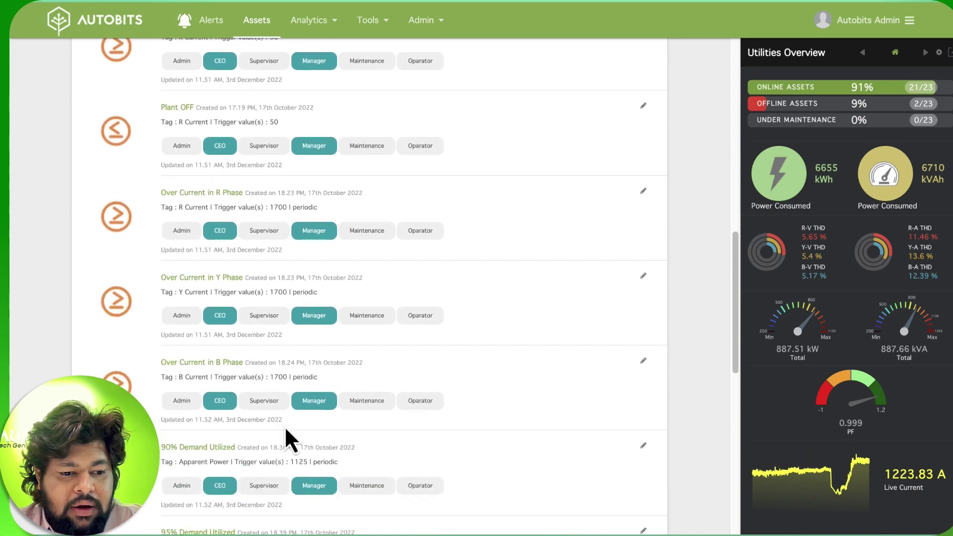
pyautogui.scroll(-4, 177, 442)
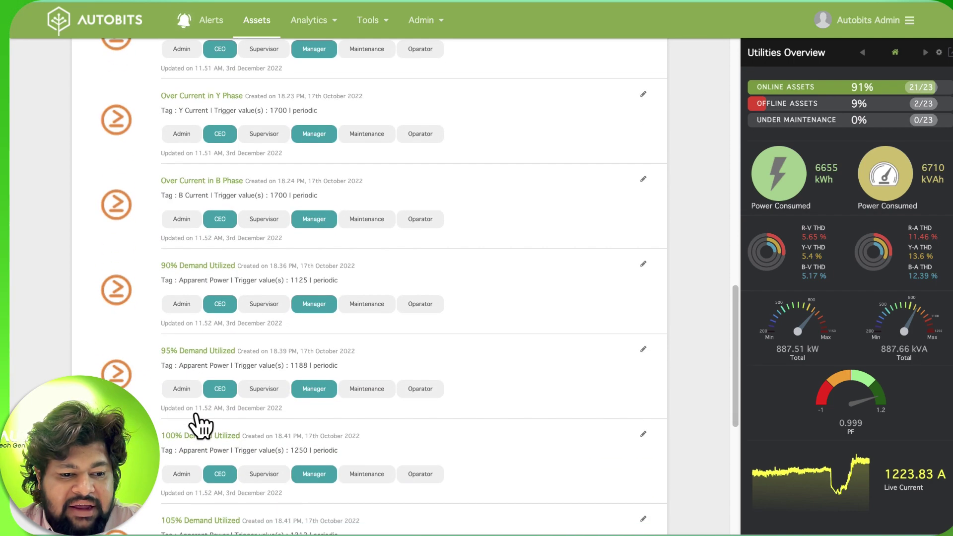
pyautogui.scroll(-2, 238, 427)
pyautogui.scroll(-3, 186, 412)
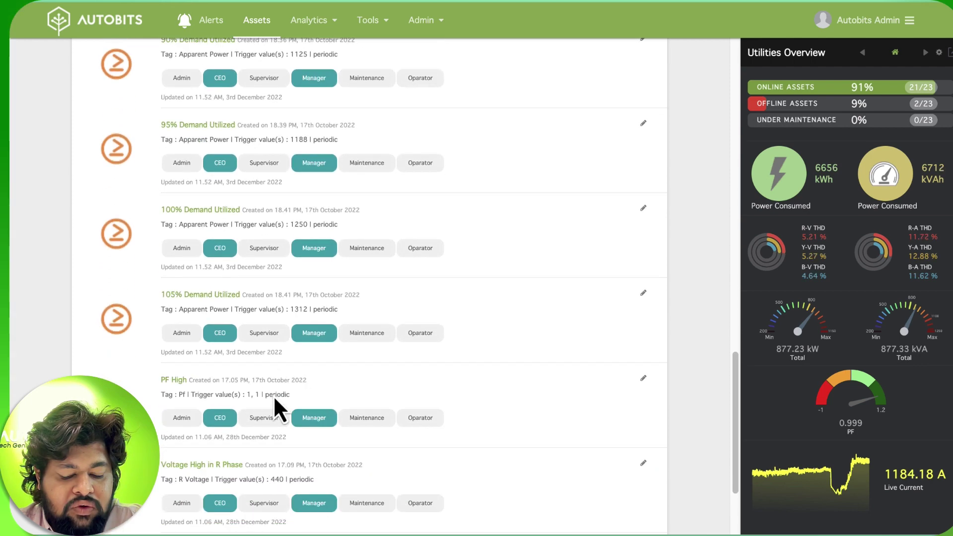
pyautogui.scroll(-2, 228, 335)
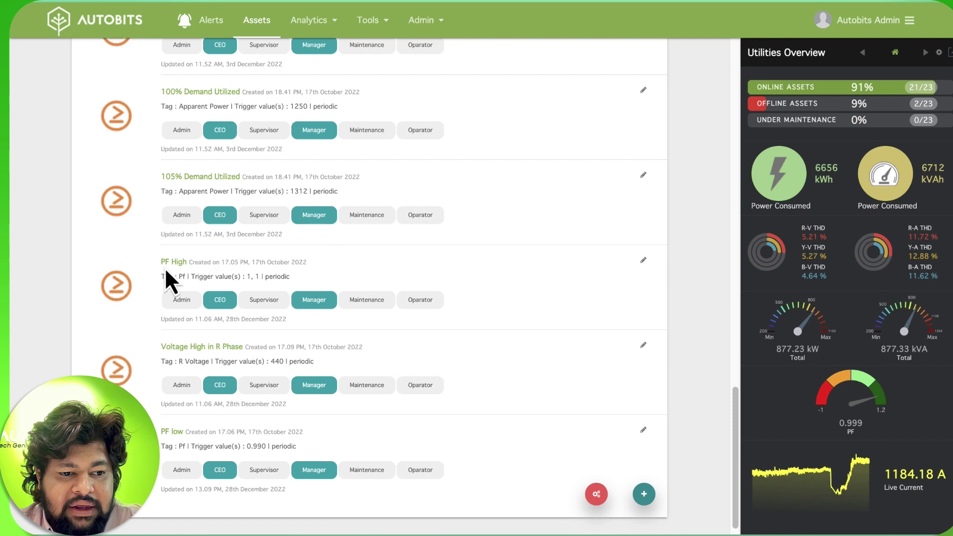
pyautogui.scroll(10, 204, 340)
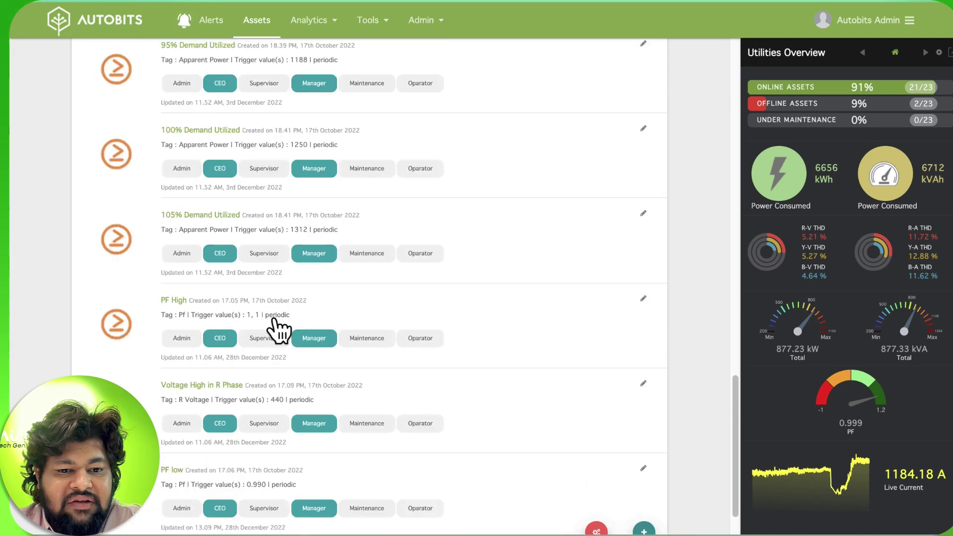
pyautogui.scroll(10, 293, 328)
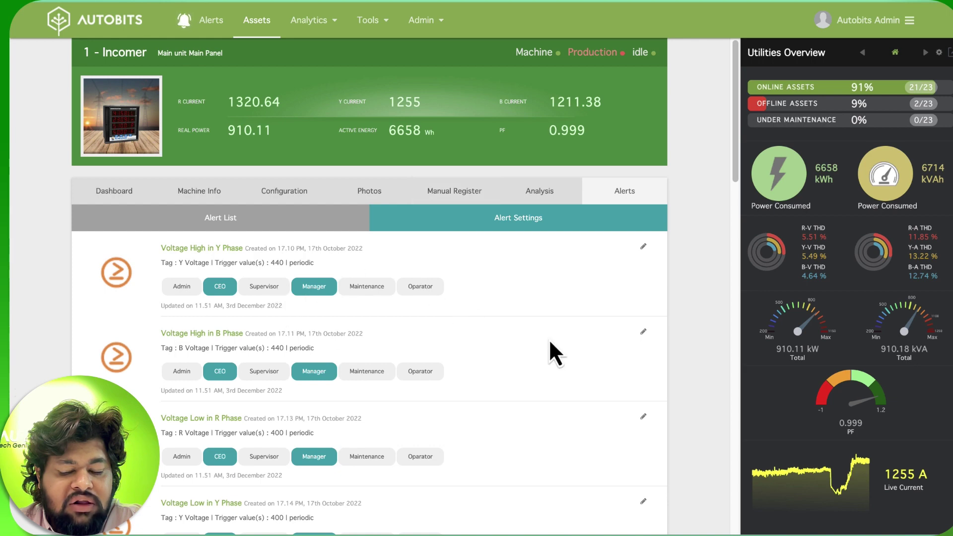
# - Open the Incomer's Analysis Live Data table and browse the first tags' live values
pyautogui.click(522, 205)
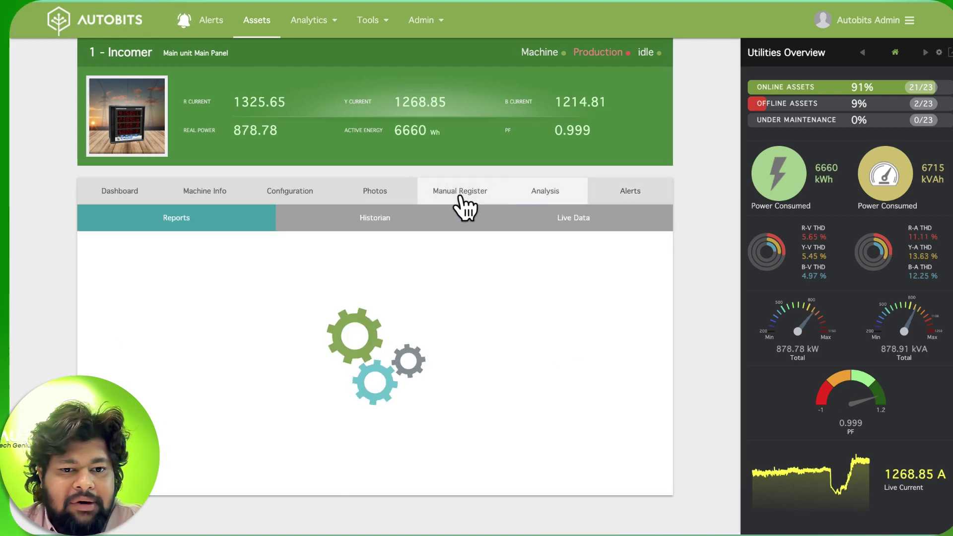
pyautogui.click(545, 229)
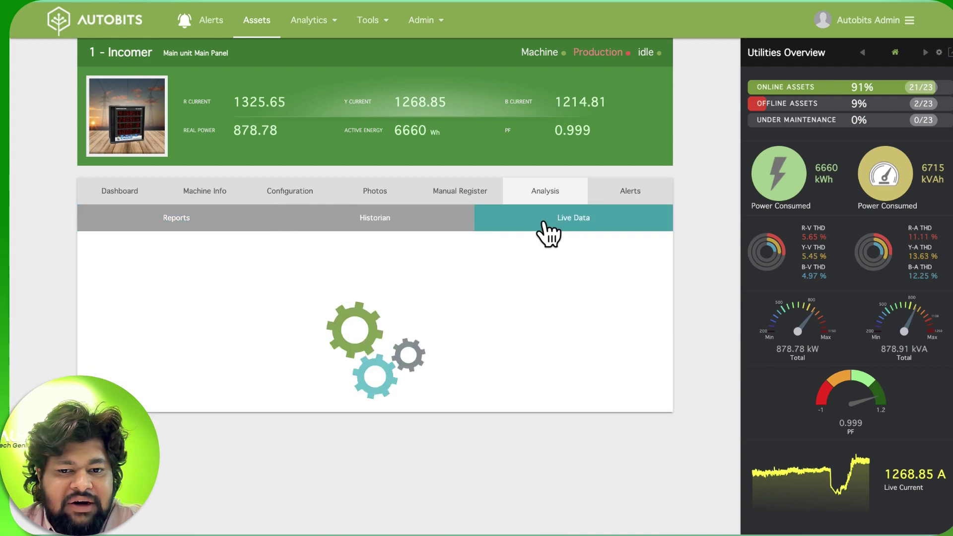
pyautogui.scroll(-3, 201, 348)
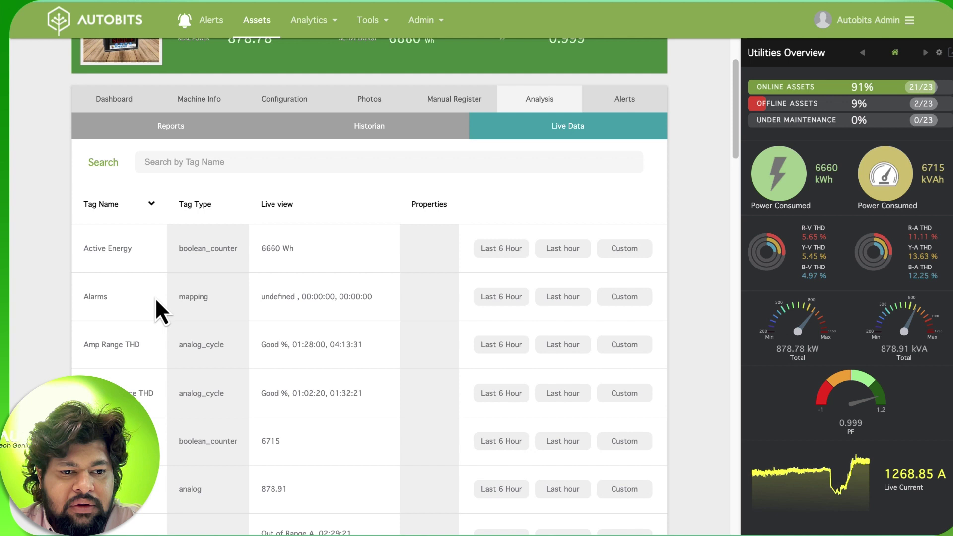
pyautogui.scroll(-2, 99, 308)
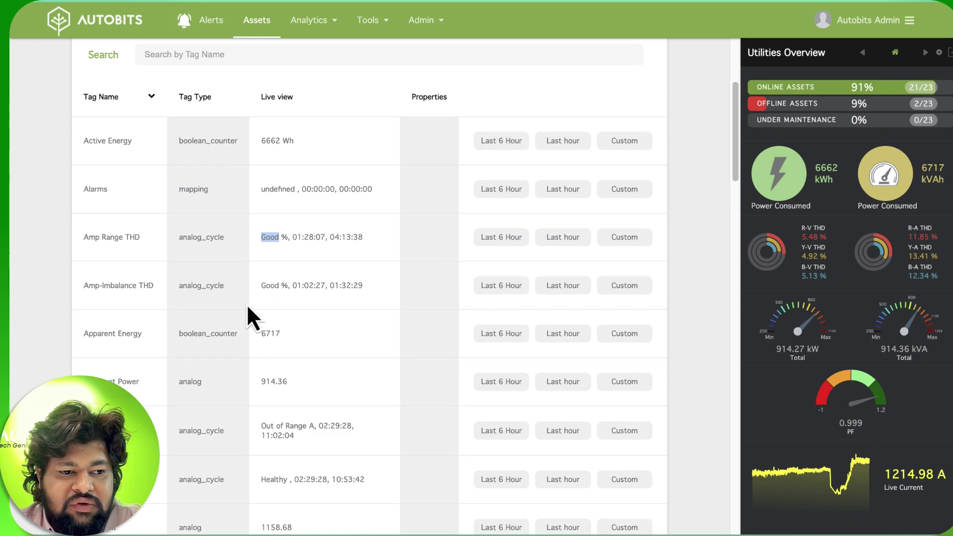
pyautogui.scroll(-1, 247, 304)
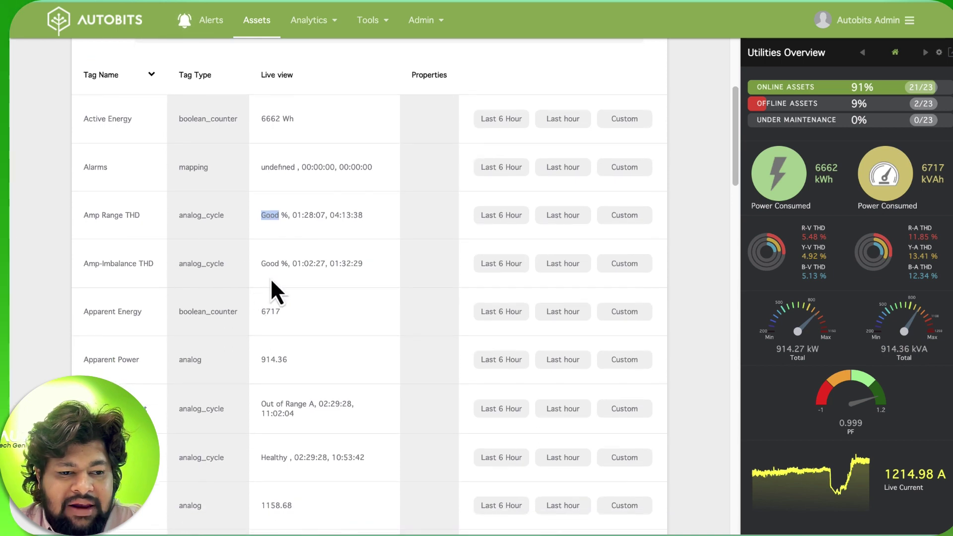
pyautogui.scroll(-1, 252, 331)
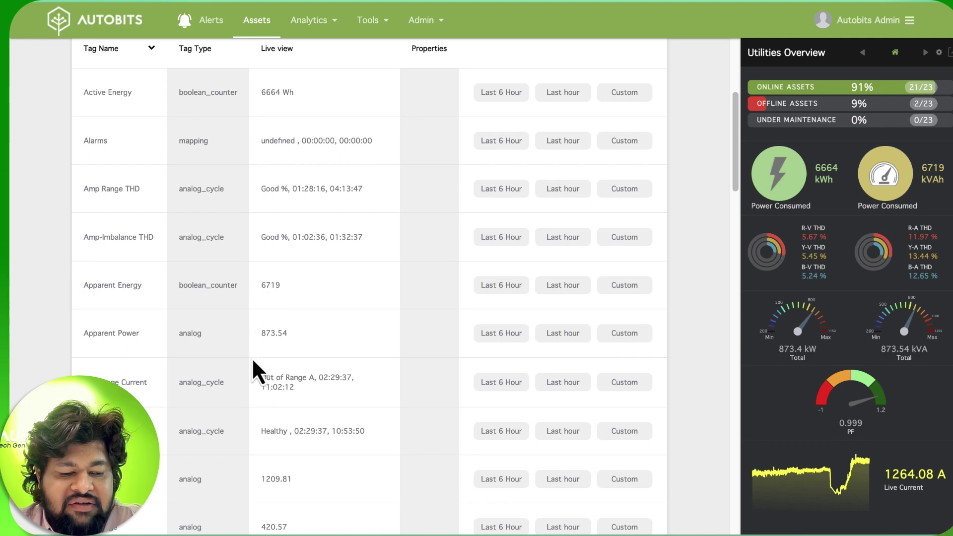
# - Highlight the Apparent Energy reading and review the remaining tags down to the table's end
pyautogui.doubleClick(271, 286)
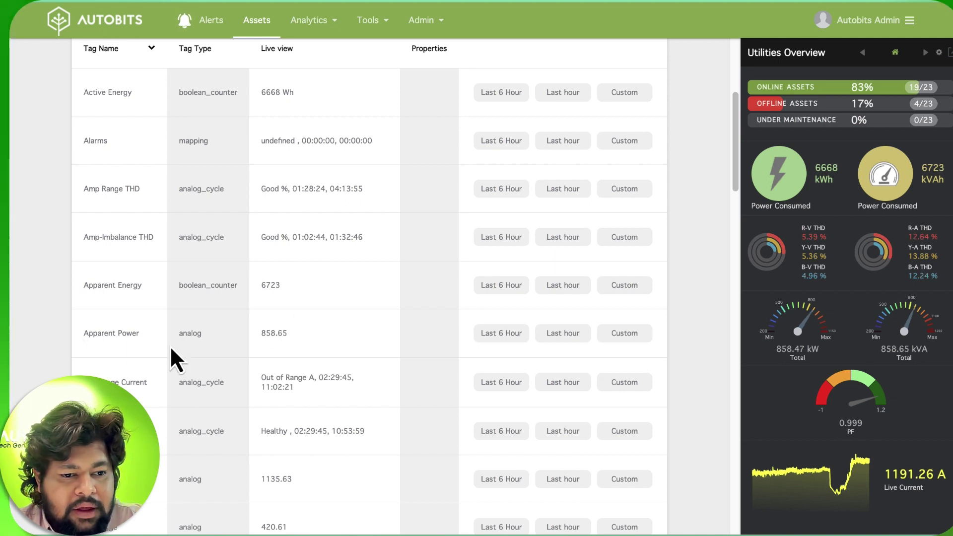
pyautogui.scroll(-3, 188, 362)
pyautogui.scroll(-1, 258, 348)
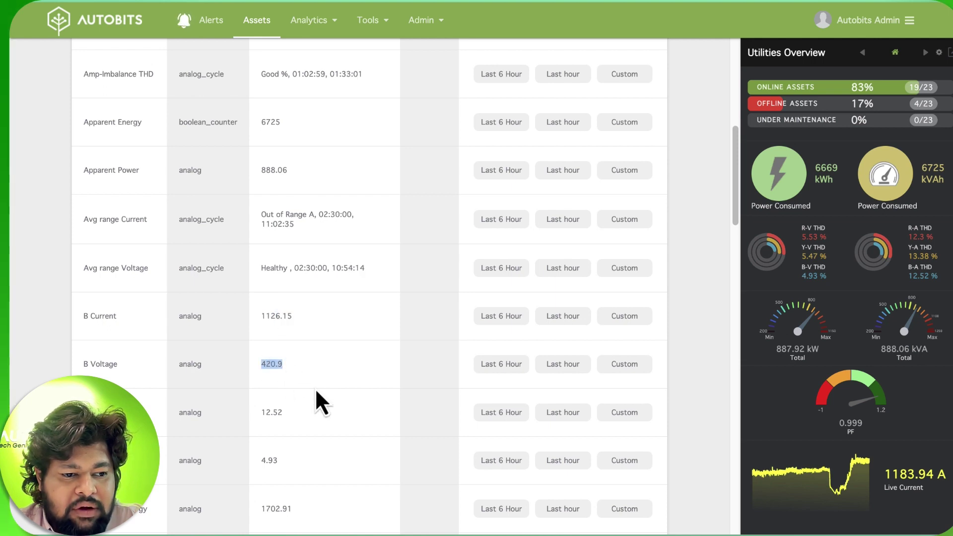
pyautogui.scroll(-4, 301, 382)
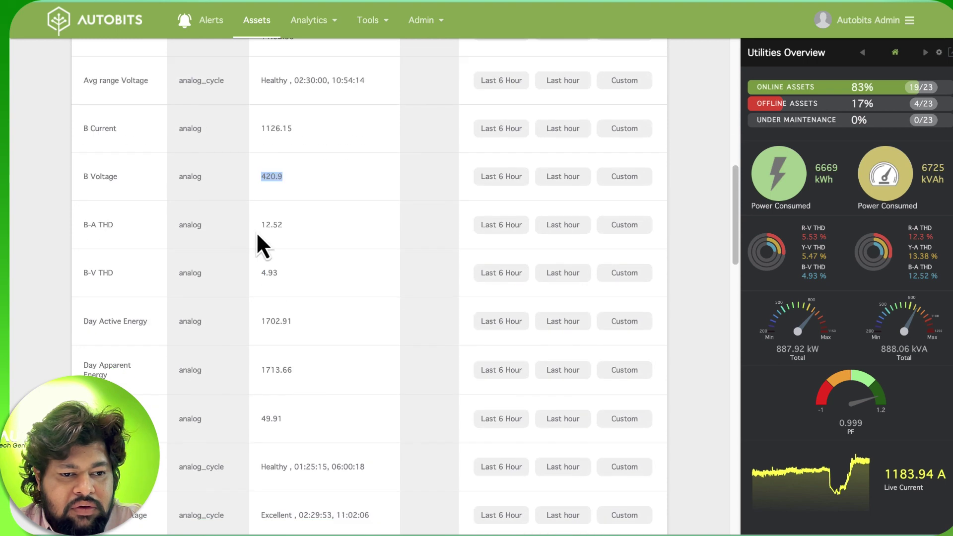
pyautogui.scroll(-5, 273, 318)
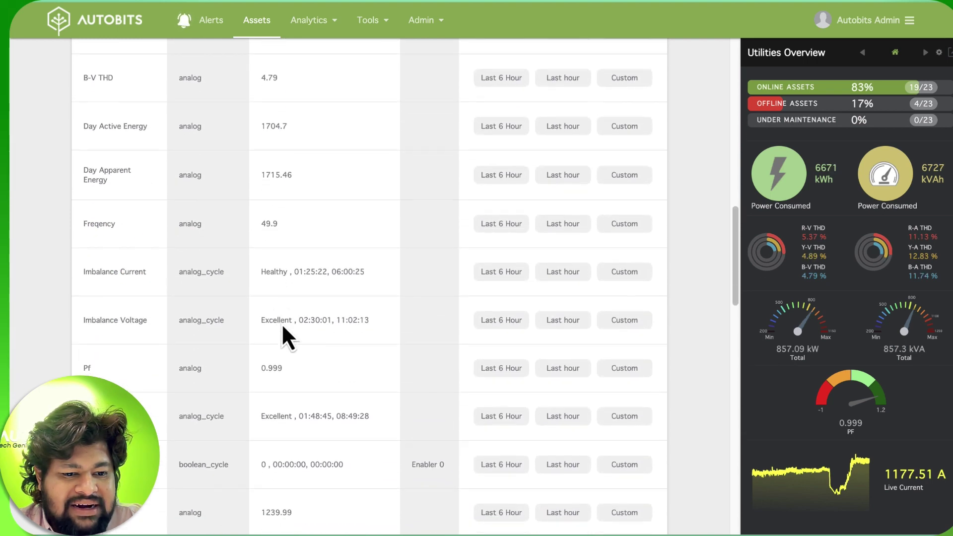
pyautogui.scroll(-4, 283, 327)
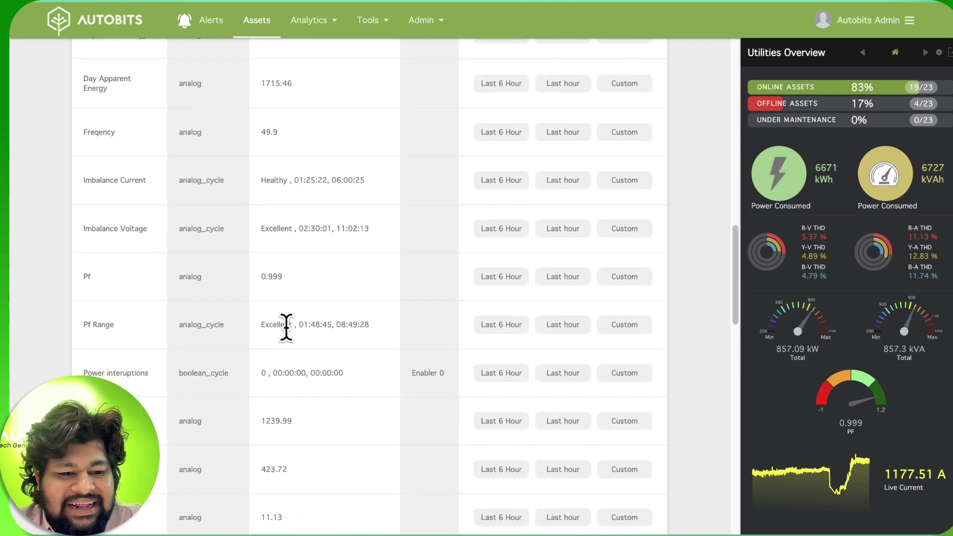
pyautogui.scroll(-2, 297, 347)
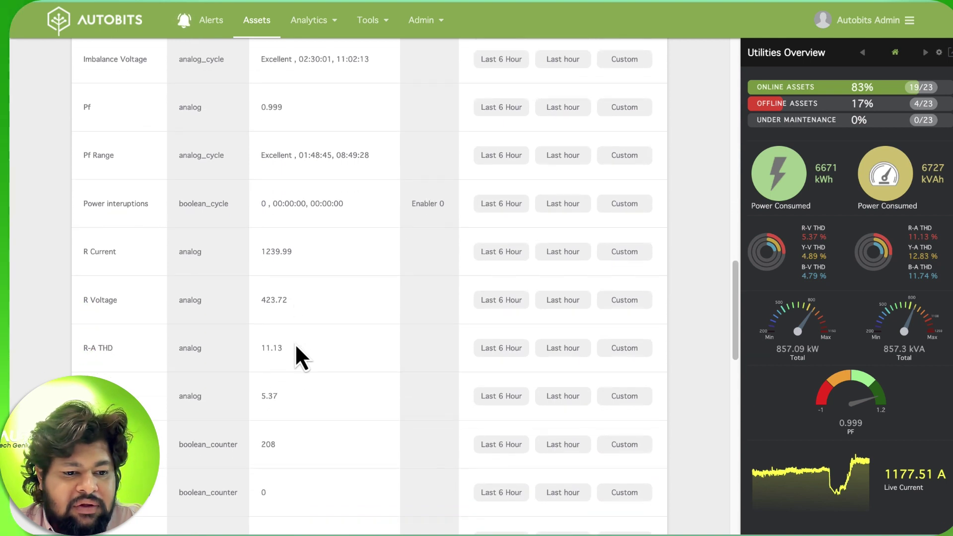
pyautogui.scroll(-4, 309, 349)
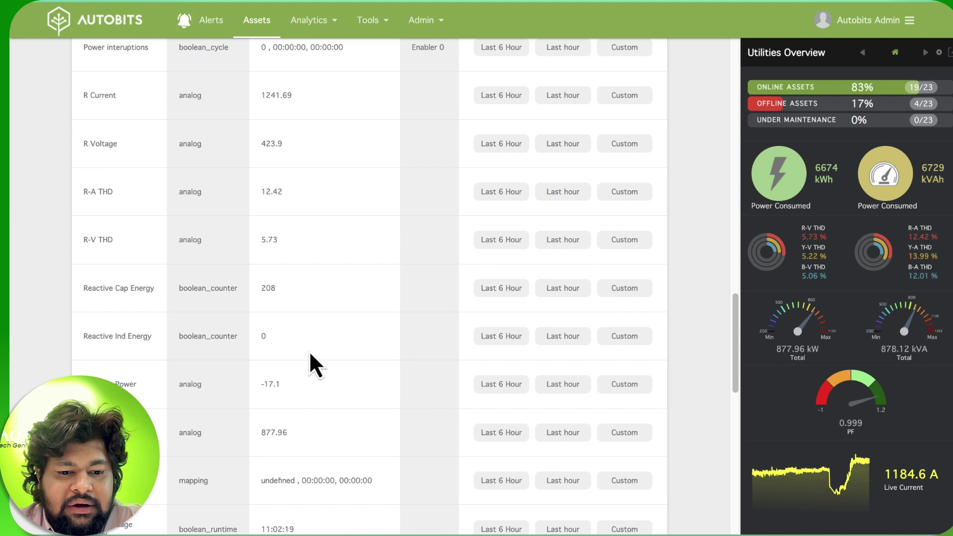
pyautogui.scroll(-1, 309, 350)
pyautogui.scroll(-3, 309, 351)
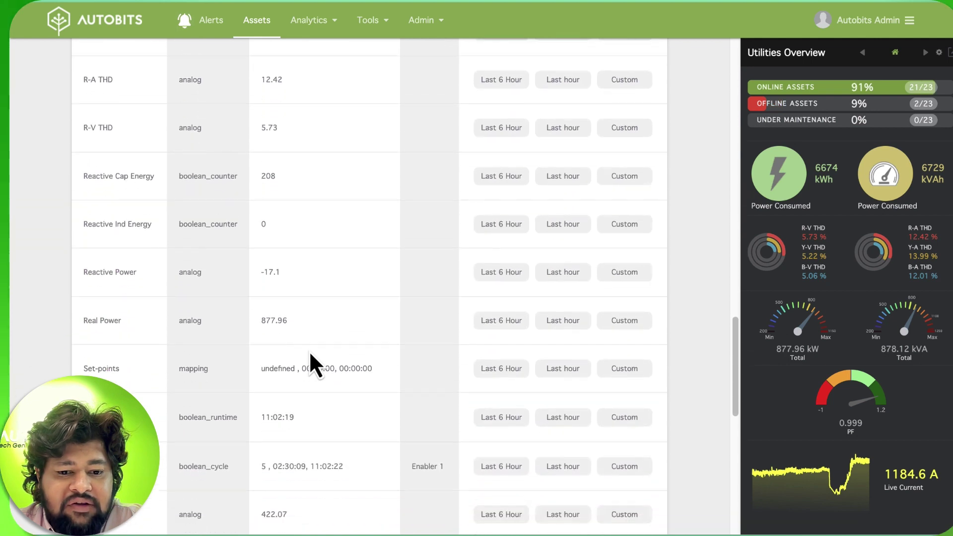
pyautogui.scroll(-4, 309, 350)
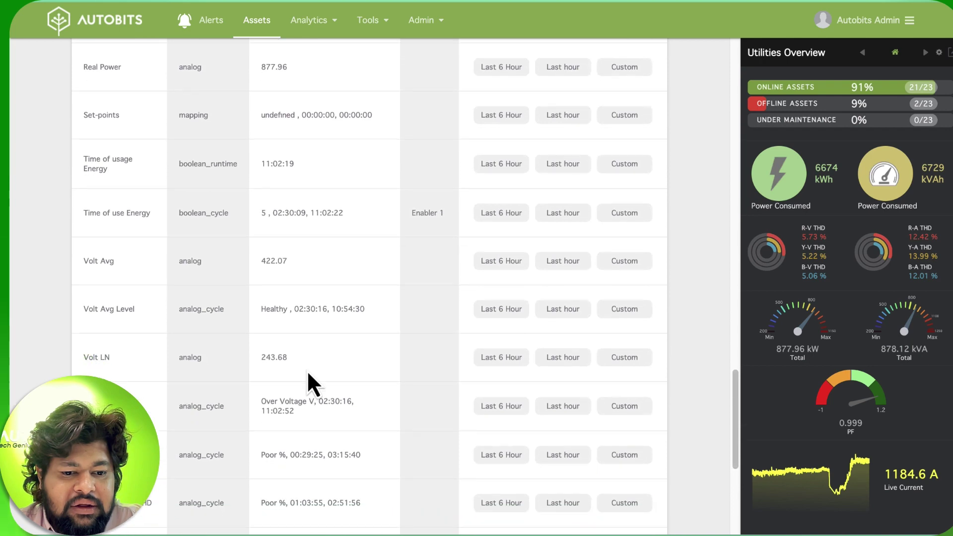
pyautogui.scroll(-4, 310, 372)
pyautogui.scroll(-4, 326, 432)
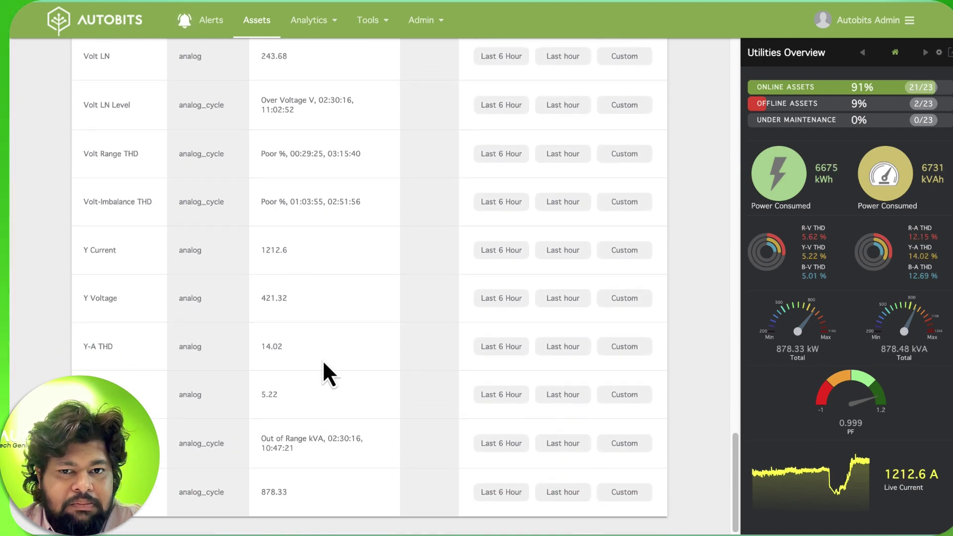
pyautogui.scroll(14, 322, 360)
pyautogui.scroll(15, 321, 361)
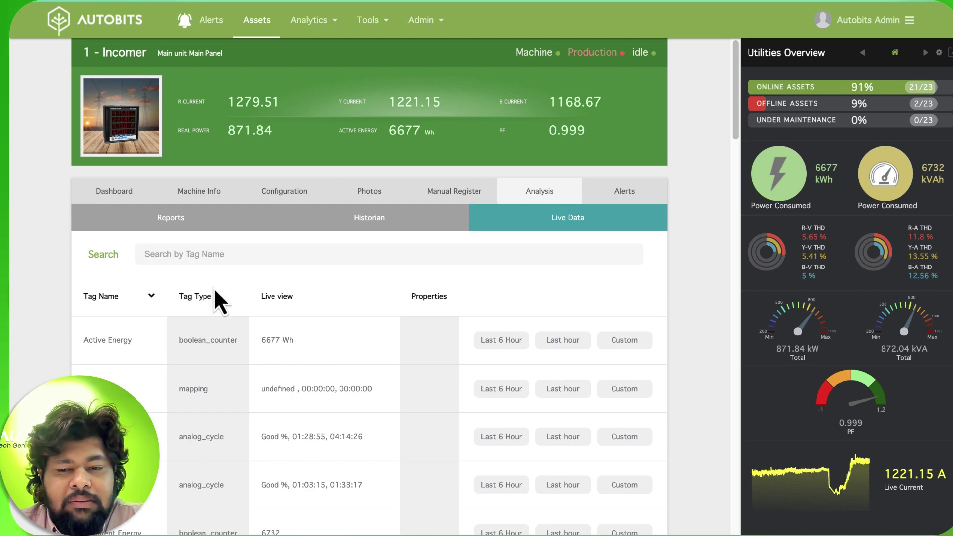
# - Return to the Incomer's Alerts tab and switch to Alert Settings, led by Voltage High in Y Phase
pyautogui.click(204, 20)
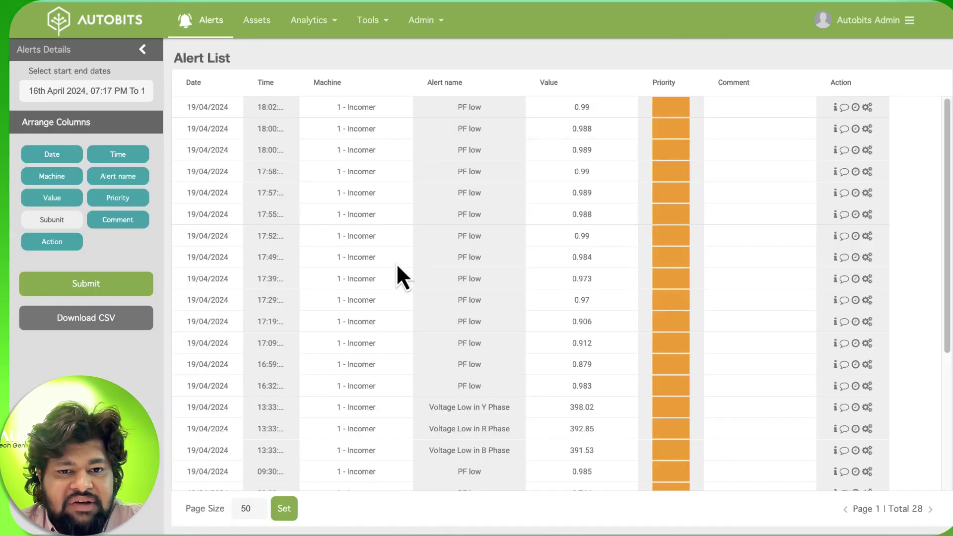
pyautogui.scroll(-5, 527, 273)
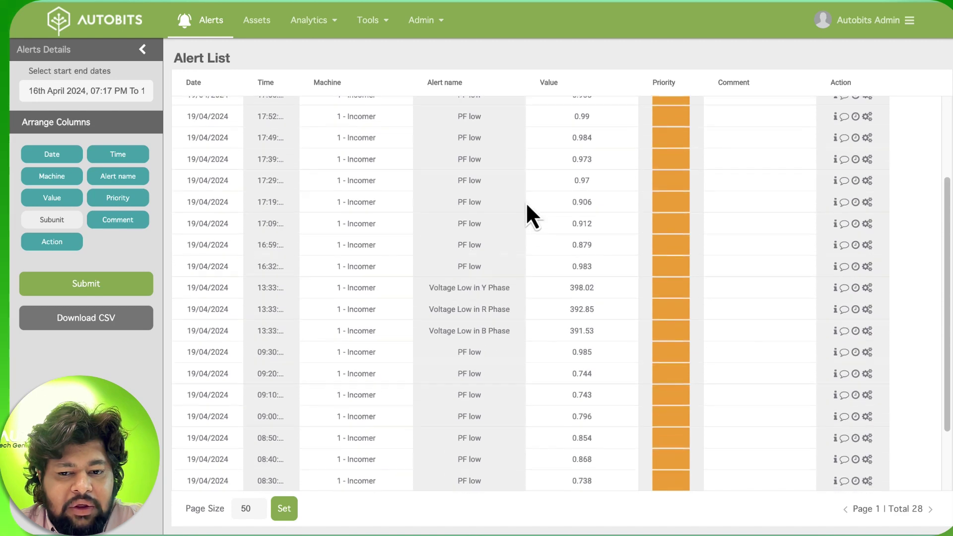
pyautogui.scroll(5, 630, 205)
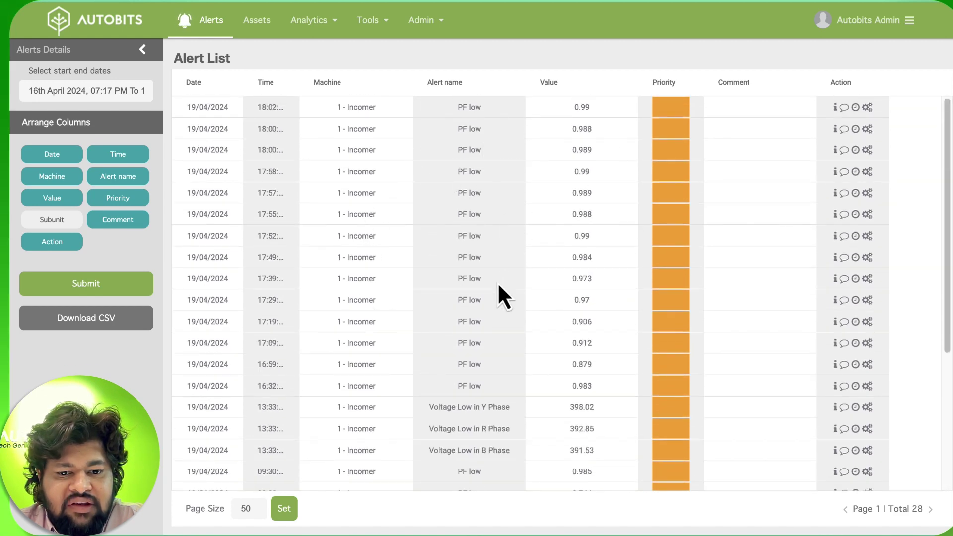
pyautogui.scroll(-4, 498, 286)
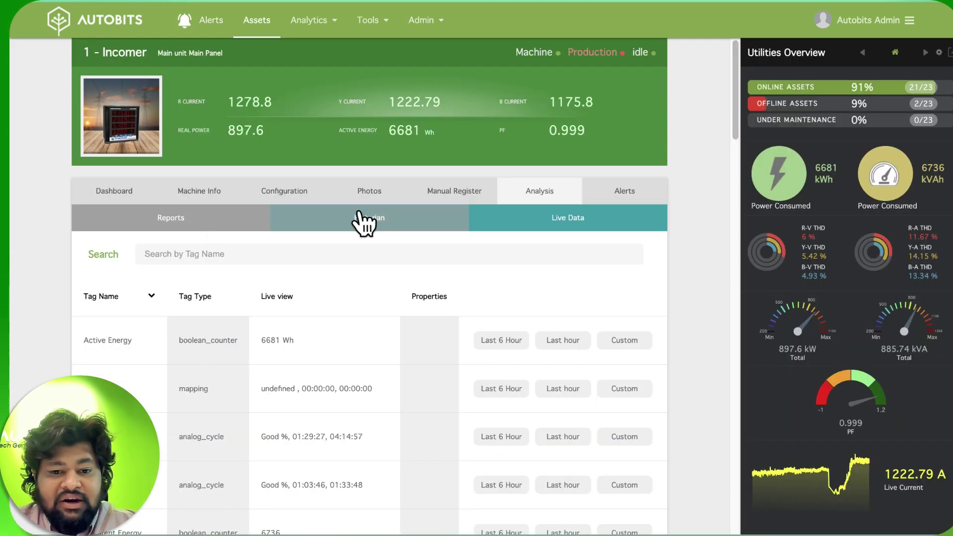
pyautogui.click(587, 194)
pyautogui.scroll(-5, 576, 278)
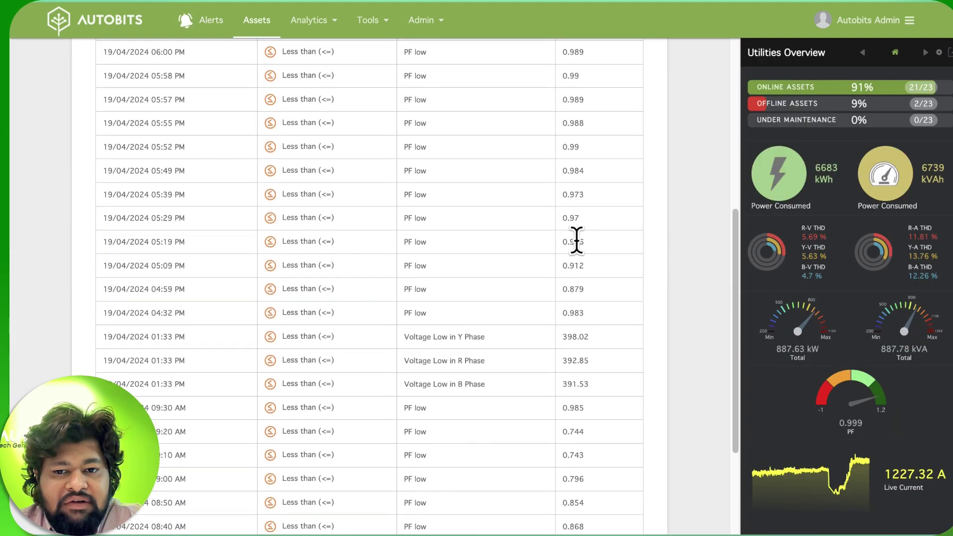
pyautogui.scroll(8, 571, 243)
pyautogui.click(528, 193)
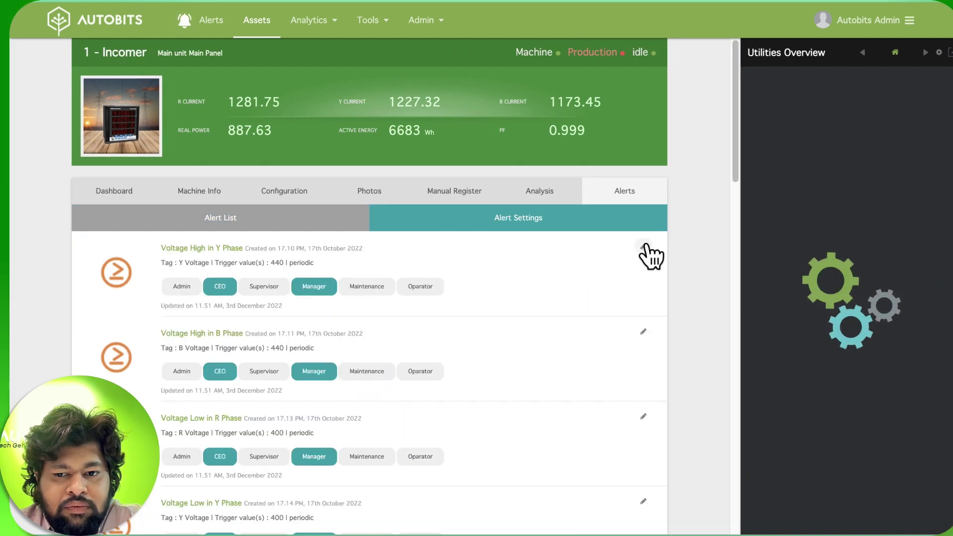
# - Open Voltage High in Y Phase for editing and review its ≥ 440 trigger and notifications
pyautogui.click(644, 247)
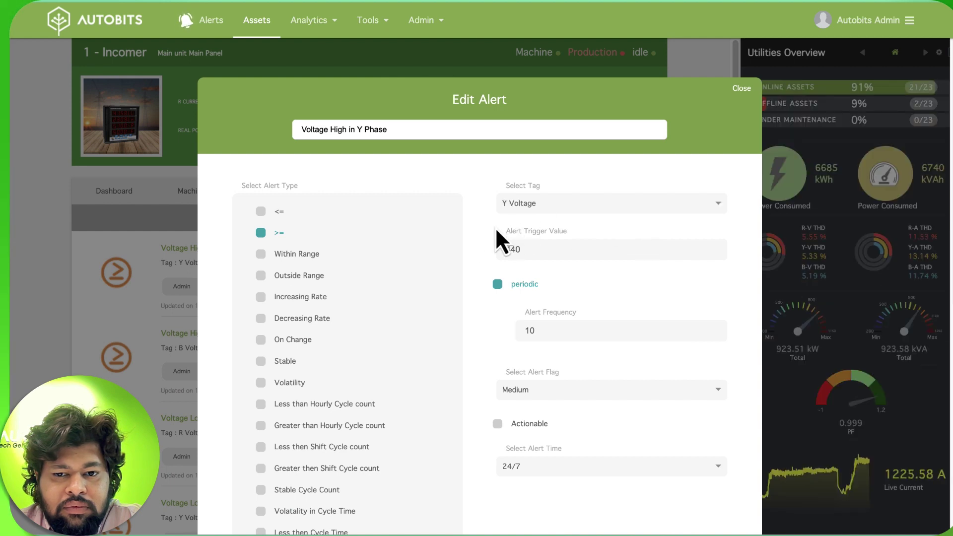
pyautogui.scroll(-3, 495, 227)
pyautogui.scroll(1, 392, 240)
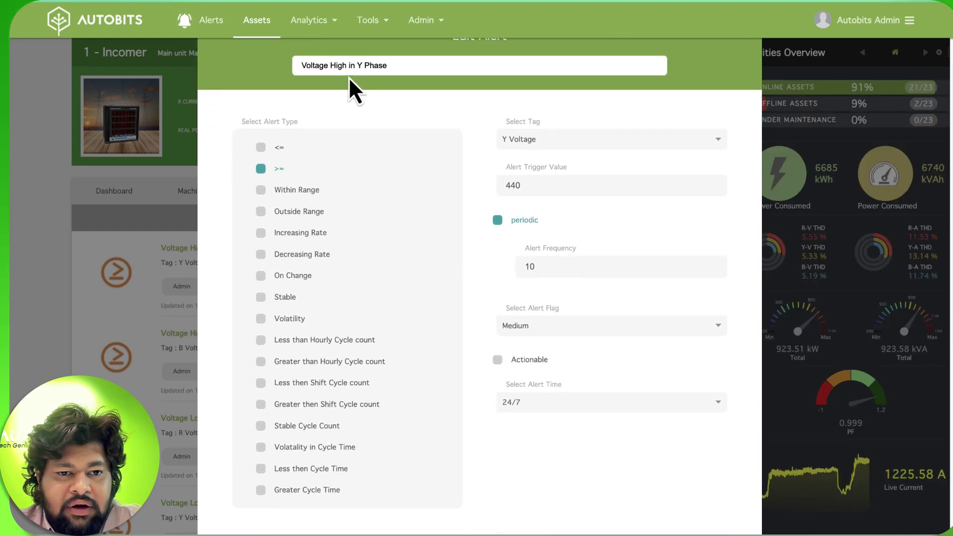
pyautogui.scroll(1, 495, 170)
pyautogui.scroll(-3, 430, 217)
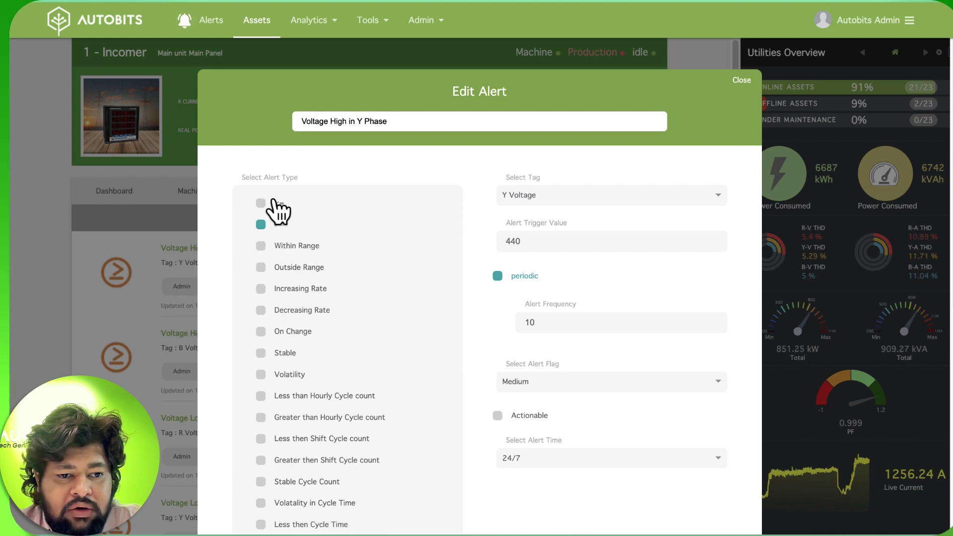
pyautogui.scroll(-1, 278, 248)
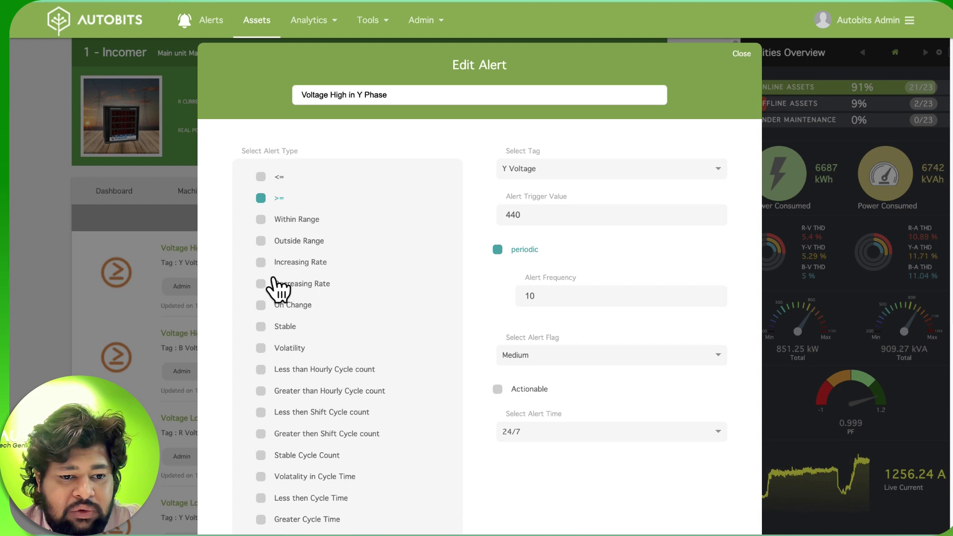
pyautogui.scroll(-3, 285, 328)
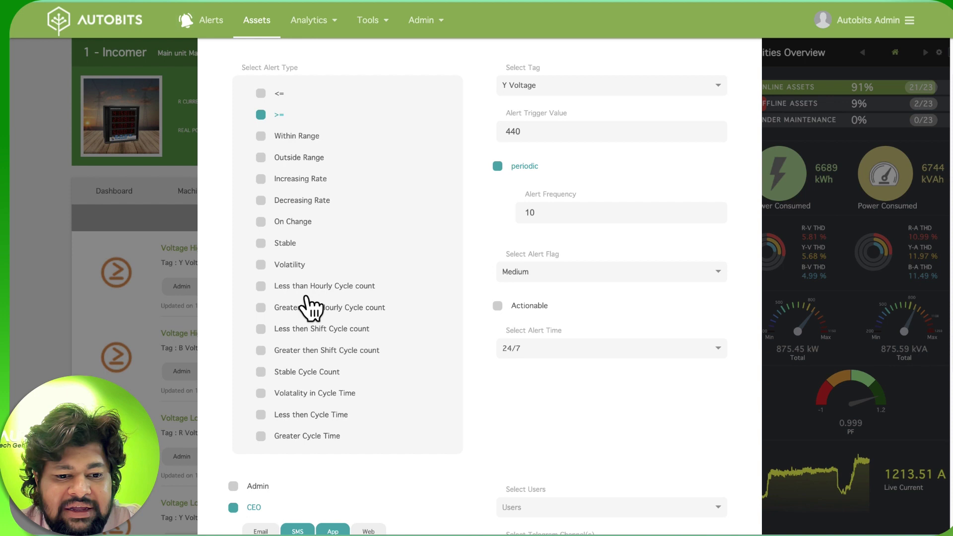
pyautogui.scroll(-5, 481, 352)
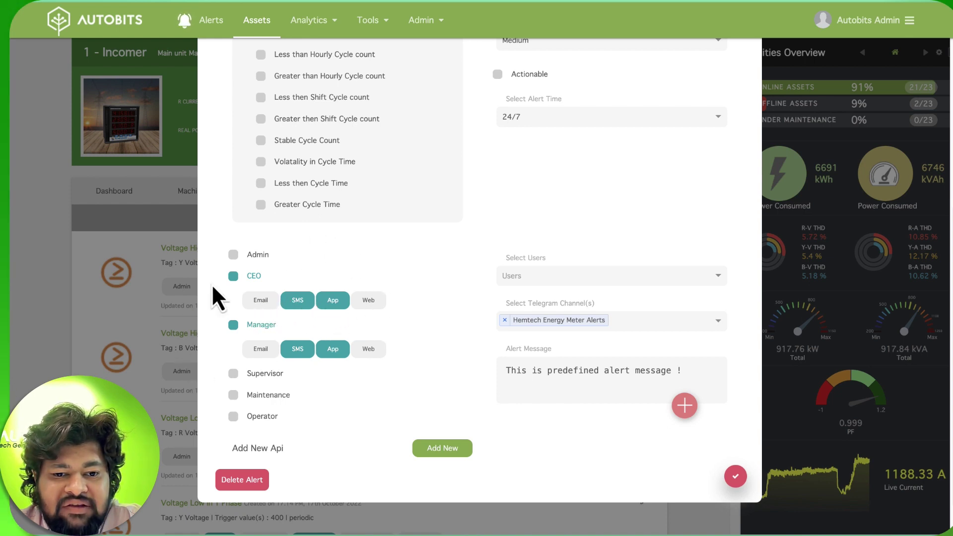
pyautogui.click(627, 278)
pyautogui.click(557, 261)
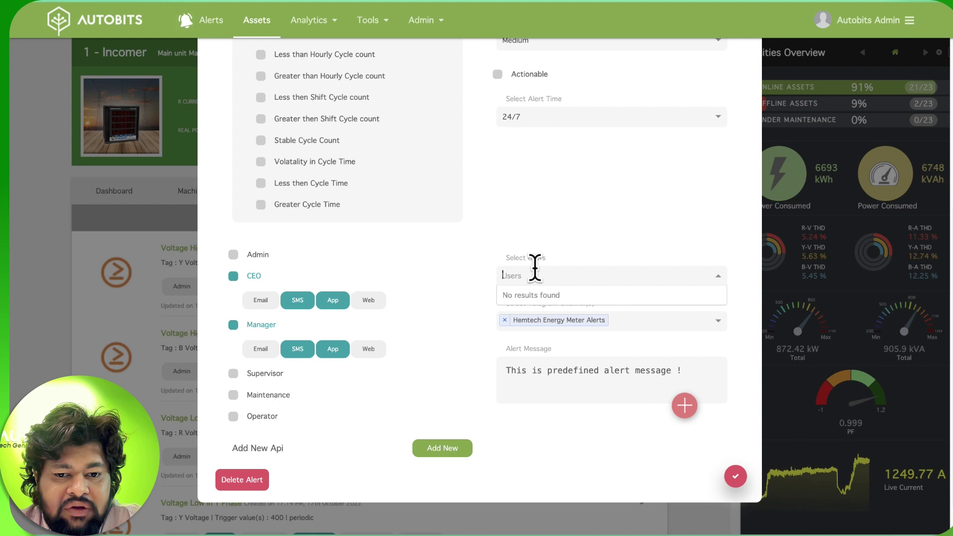
pyautogui.click(507, 255)
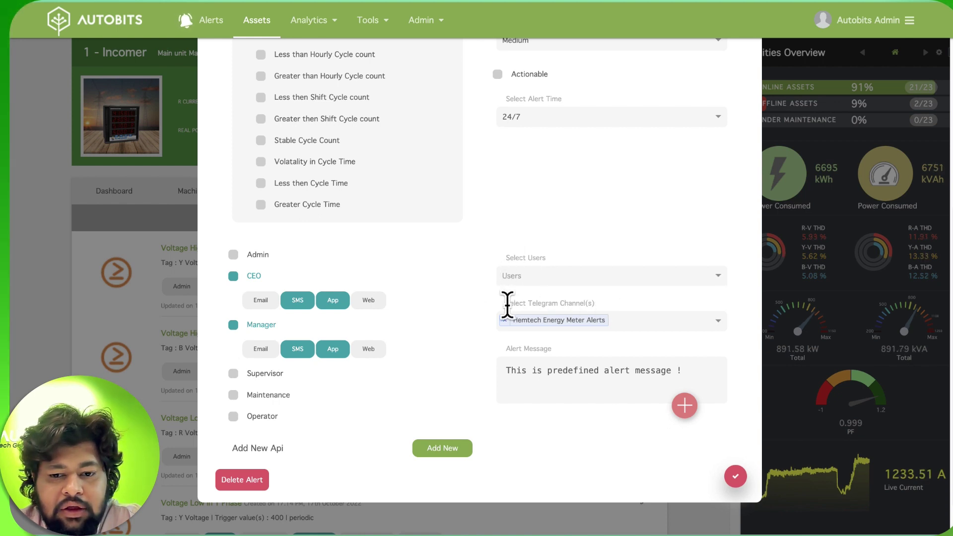
pyautogui.moveTo(509, 304); pyautogui.dragTo(564, 304)
pyautogui.click(579, 303)
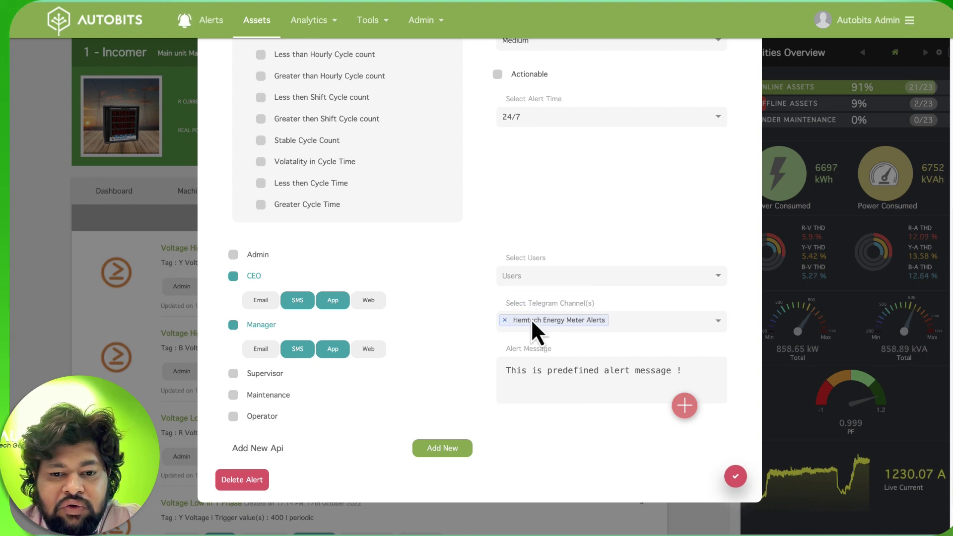
pyautogui.click(617, 322)
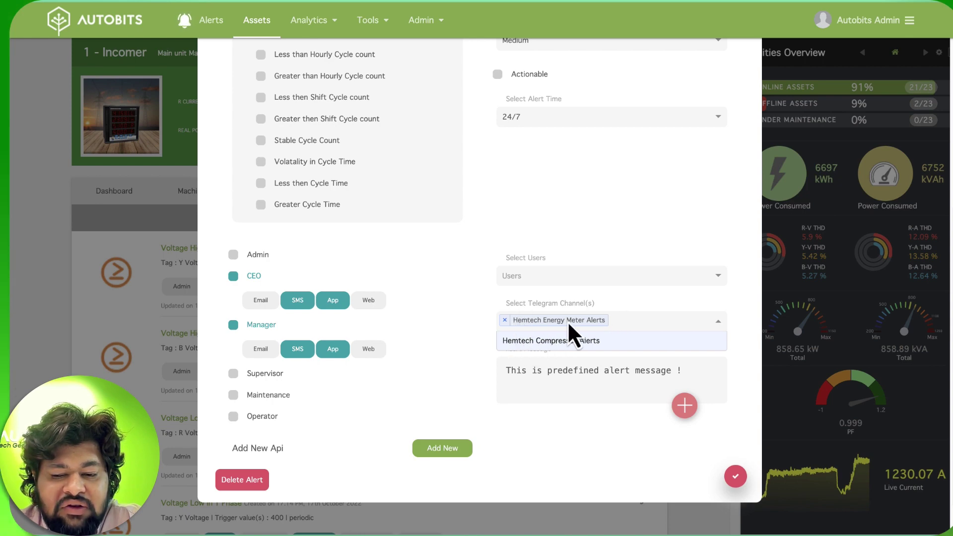
pyautogui.click(618, 313)
pyautogui.scroll(6, 570, 303)
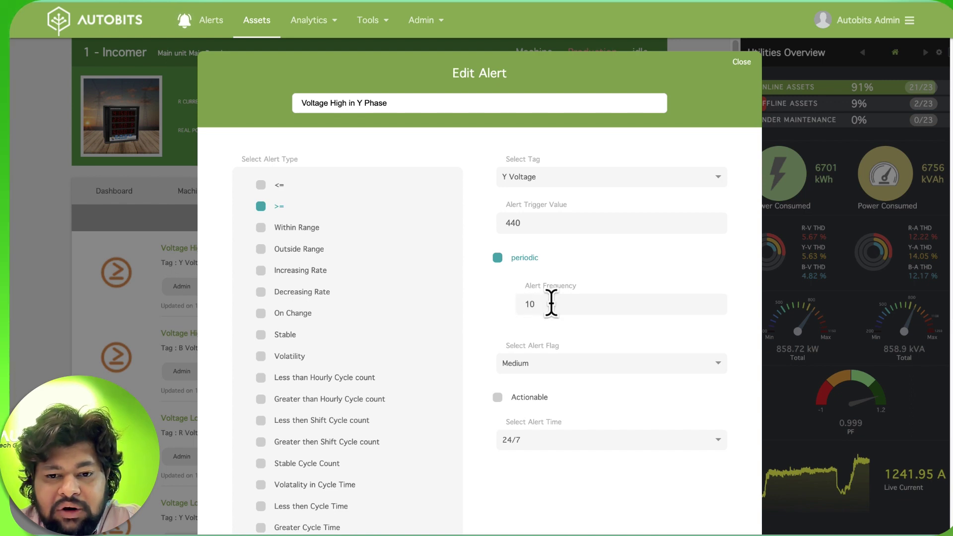
pyautogui.scroll(-2, 561, 320)
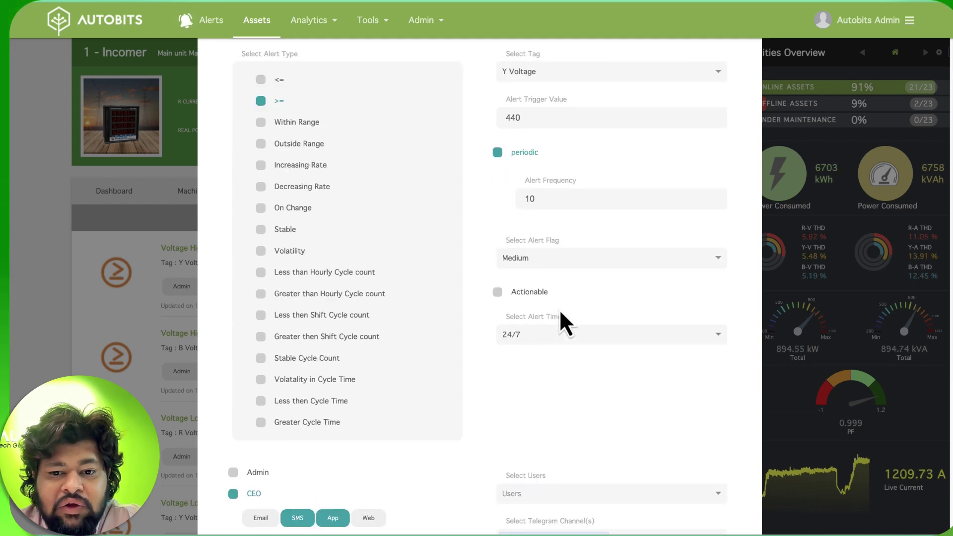
pyautogui.scroll(3, 561, 314)
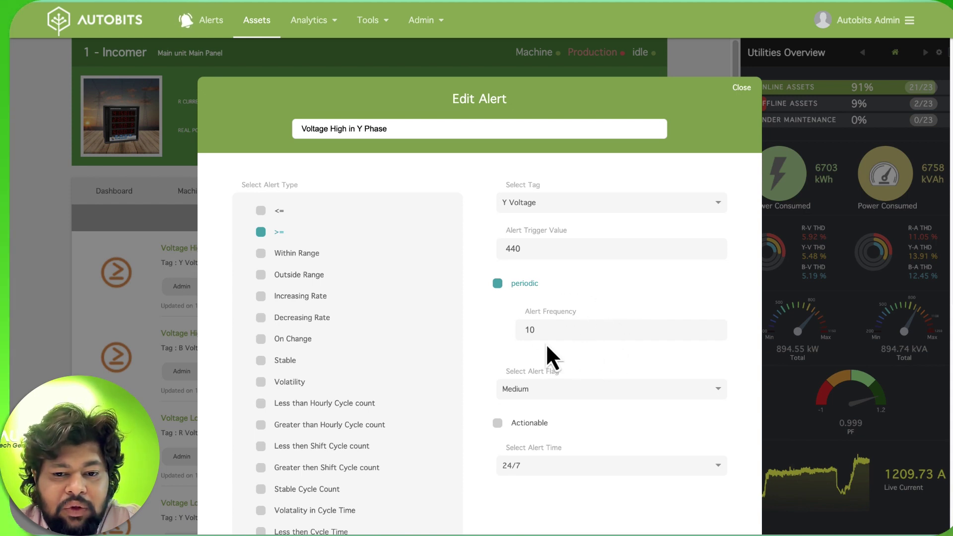
pyautogui.scroll(-1, 551, 355)
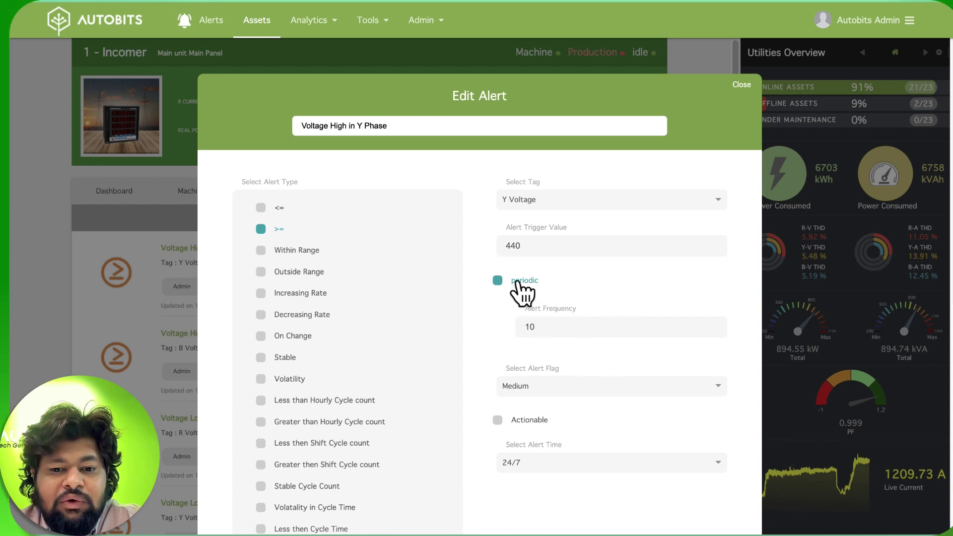
pyautogui.click(518, 282)
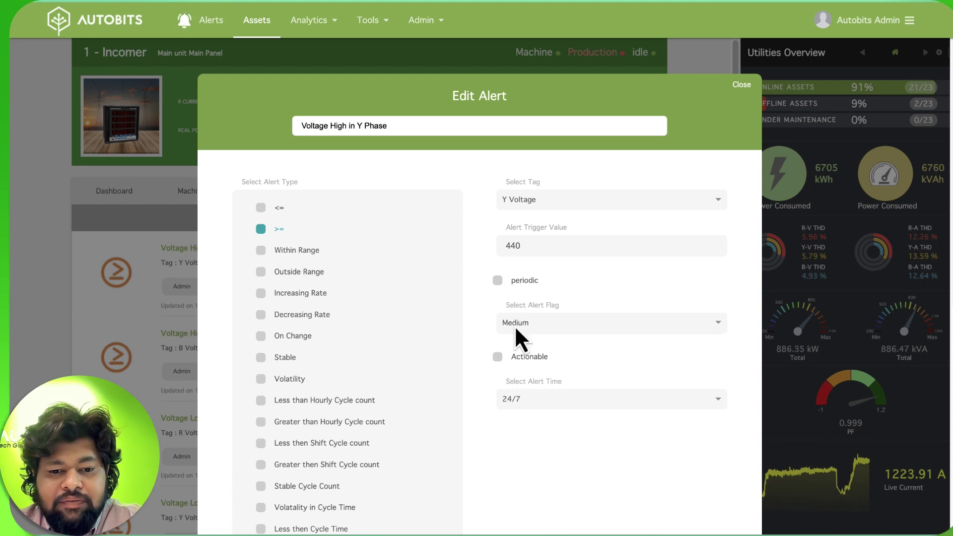
pyautogui.click(522, 282)
pyautogui.click(524, 387)
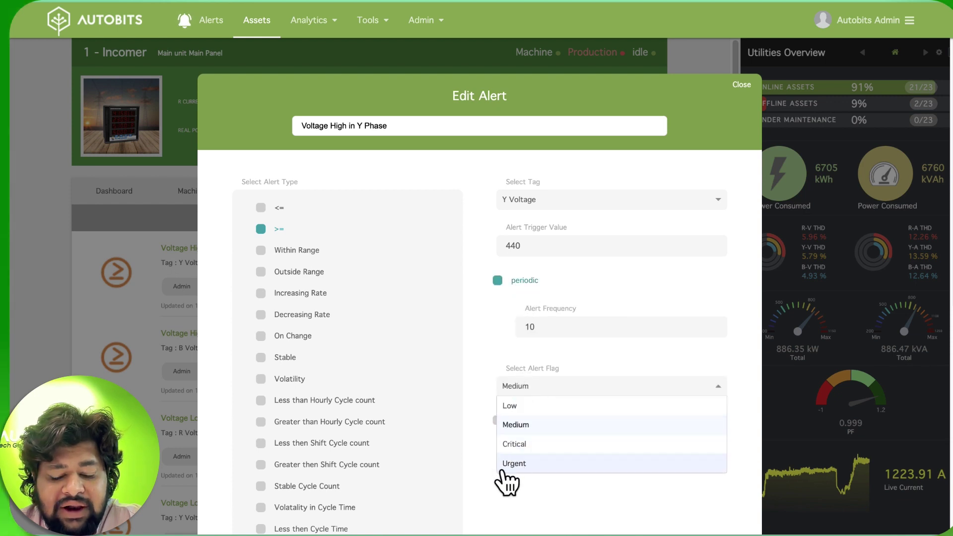
pyautogui.click(516, 424)
pyautogui.scroll(-3, 496, 419)
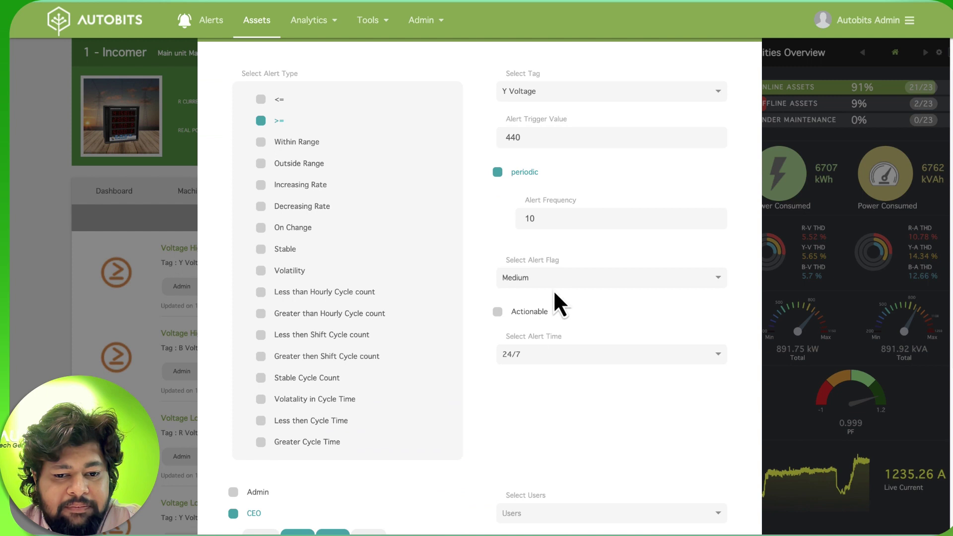
pyautogui.click(546, 357)
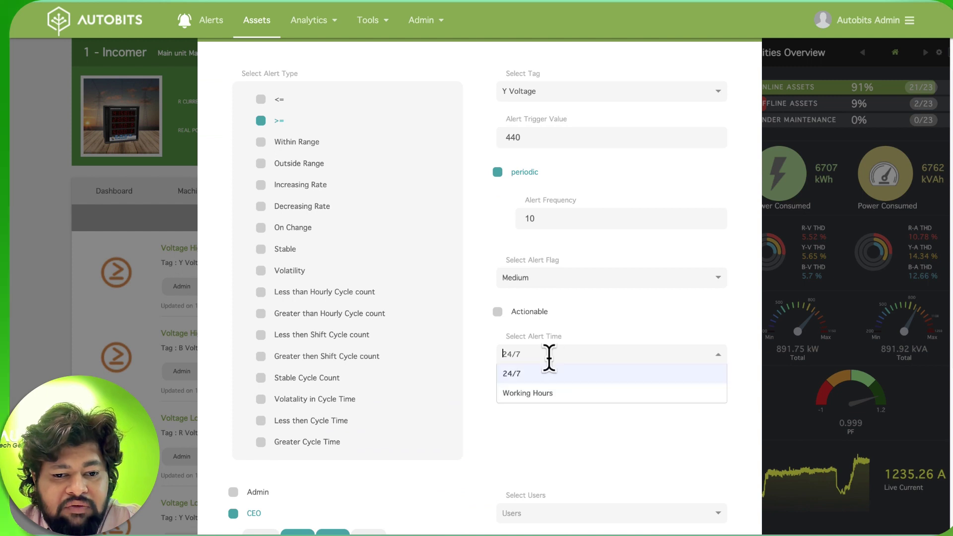
pyautogui.click(552, 437)
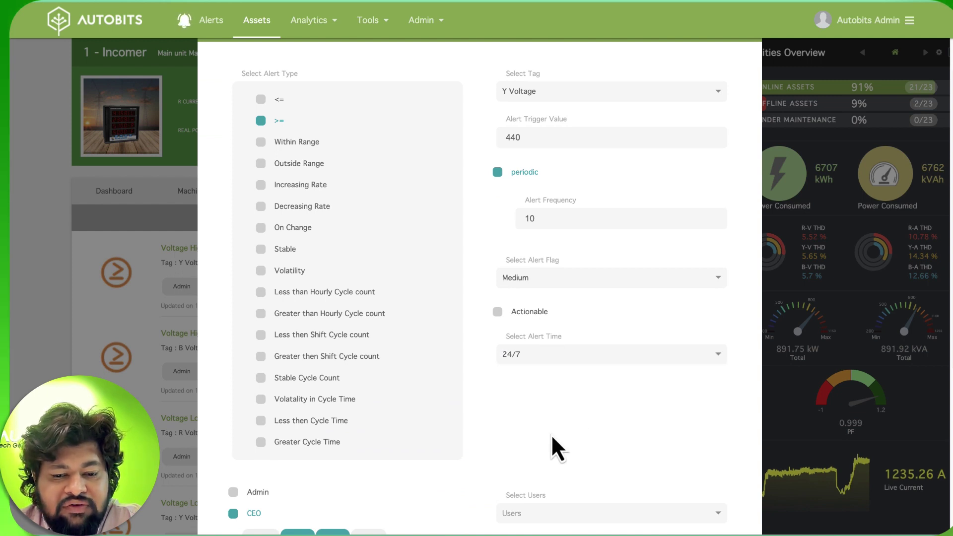
pyautogui.click(592, 354)
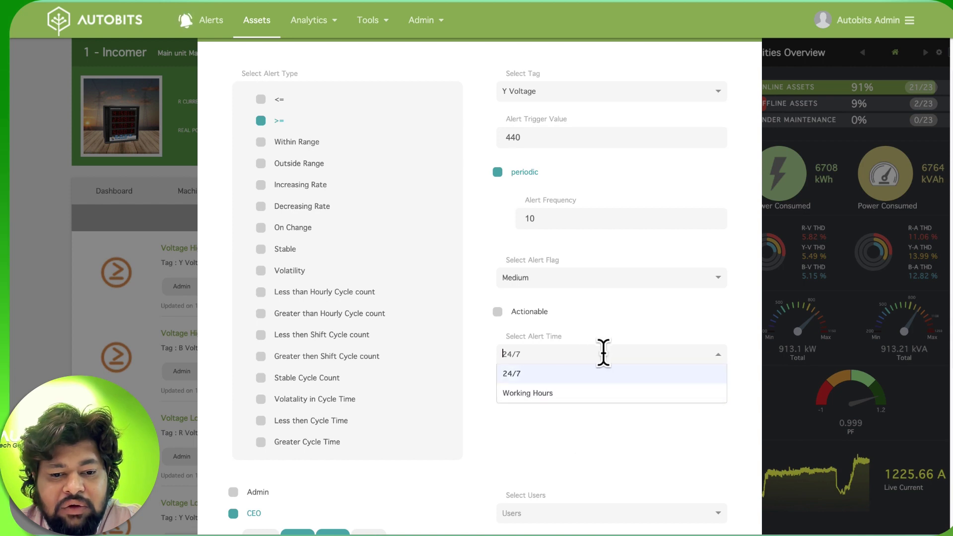
pyautogui.click(570, 437)
pyautogui.scroll(-6, 569, 434)
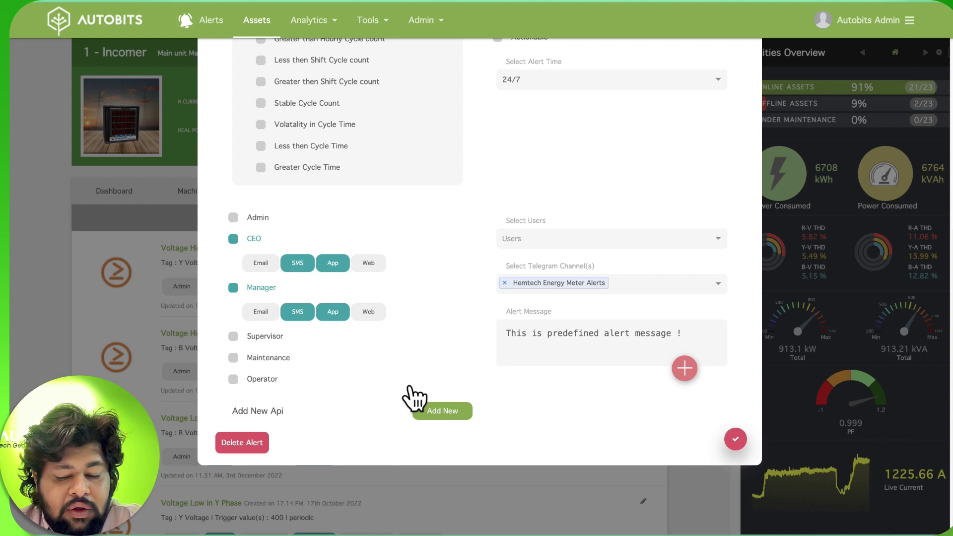
# - Add a new API entry, try its Url field, and insert the alert value placeholder
pyautogui.click(418, 413)
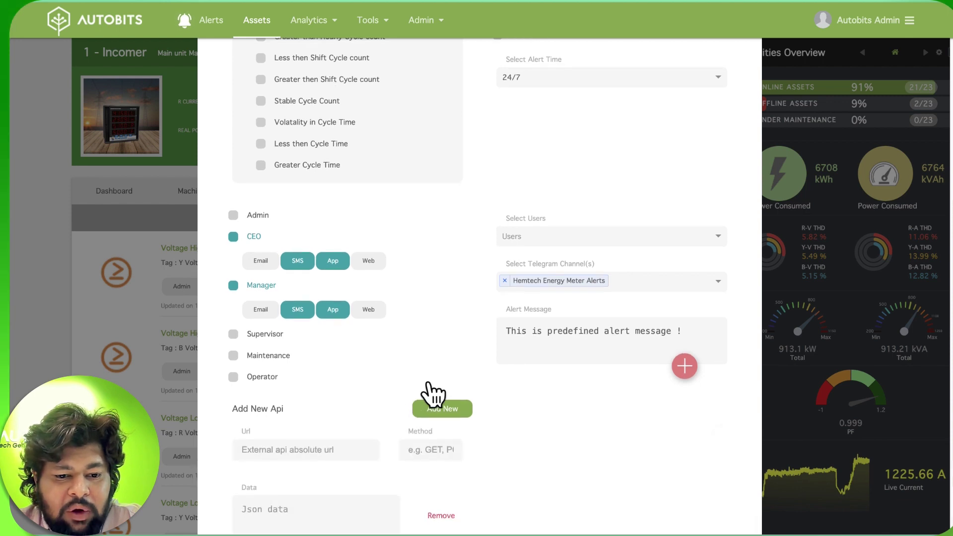
pyautogui.scroll(-1, 323, 397)
pyautogui.click(291, 407)
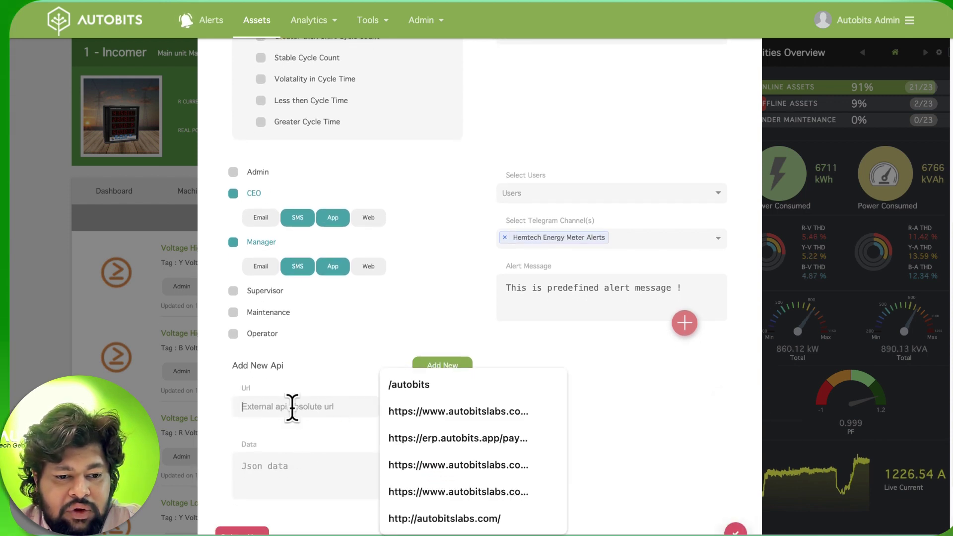
pyautogui.click(684, 324)
pyautogui.click(670, 390)
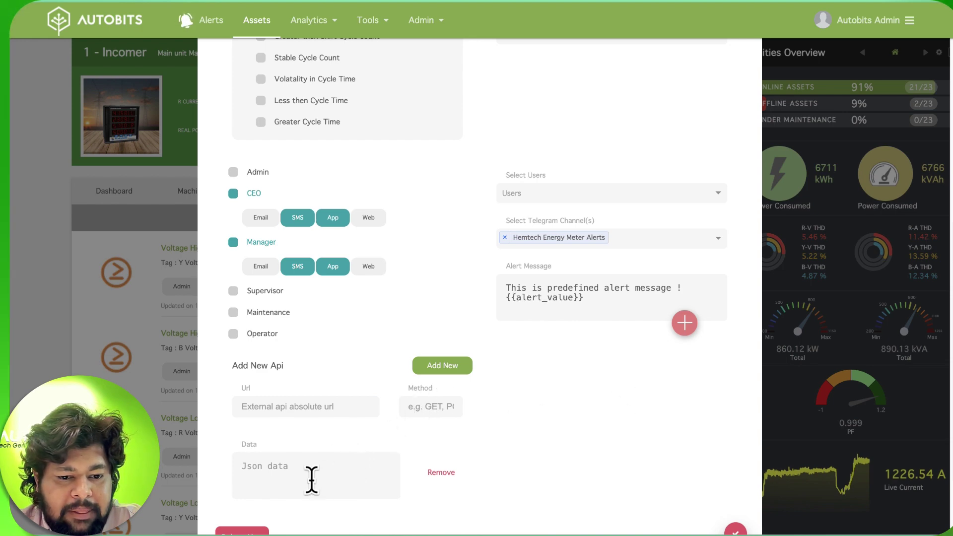
pyautogui.scroll(-2, 367, 466)
pyautogui.scroll(10, 382, 424)
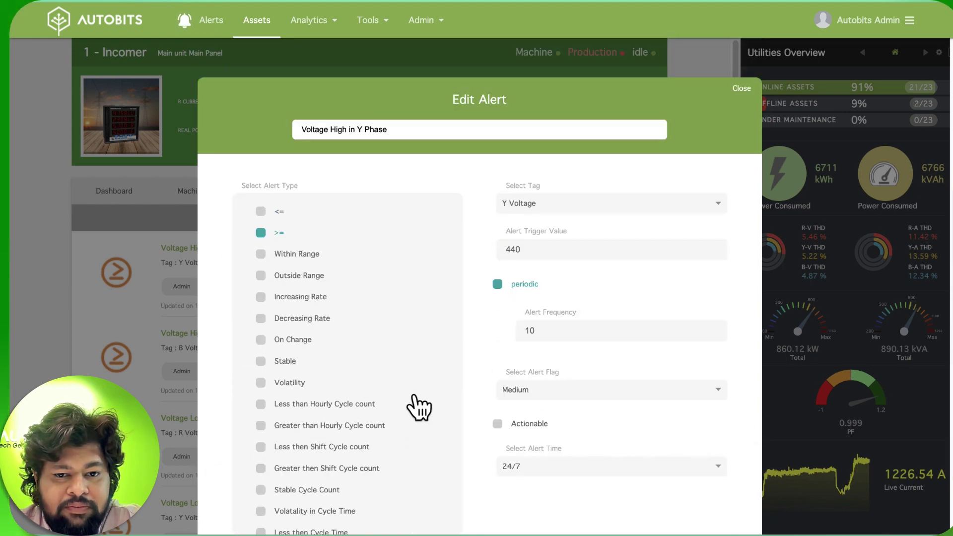
# - Close the alert editor without saving and view the demand-utilization alerts
pyautogui.click(742, 89)
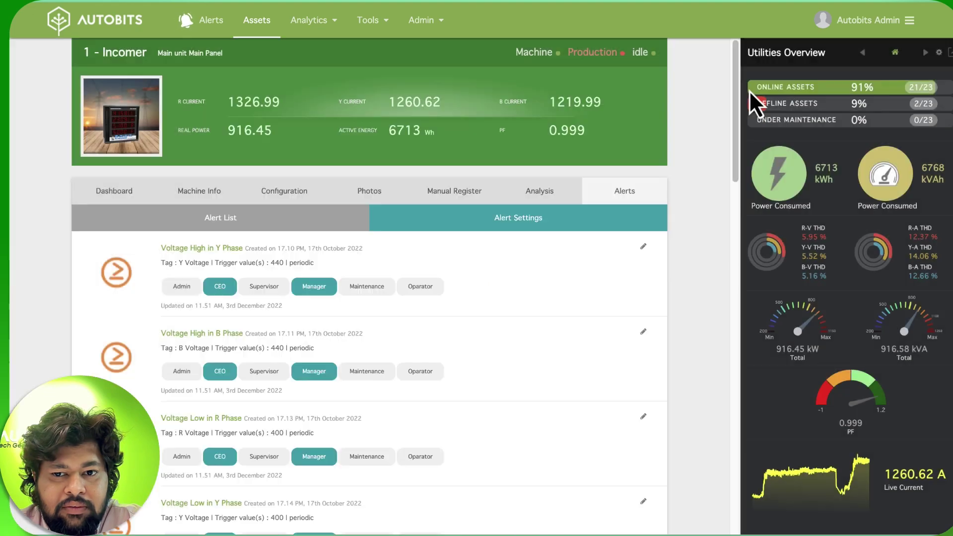
pyautogui.scroll(-4, 383, 362)
pyautogui.scroll(-15, 378, 373)
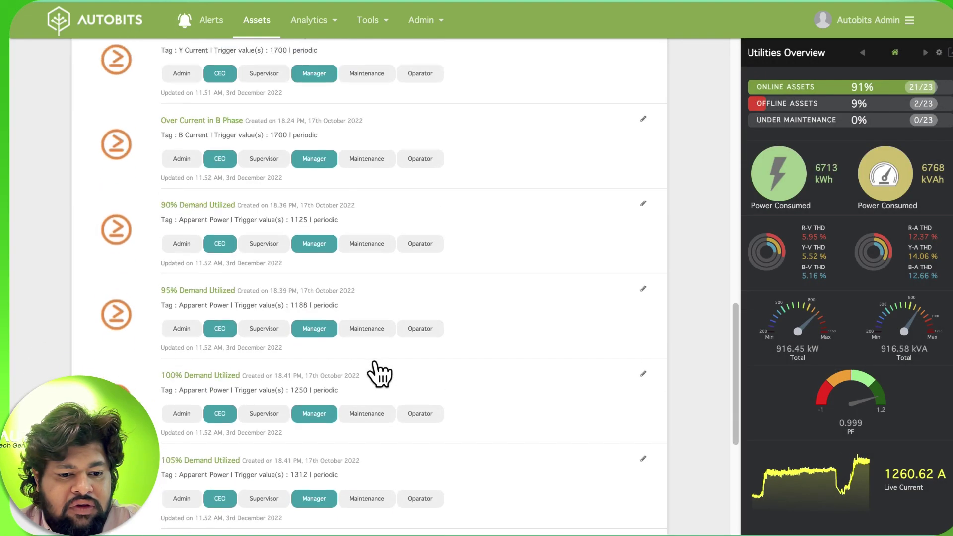